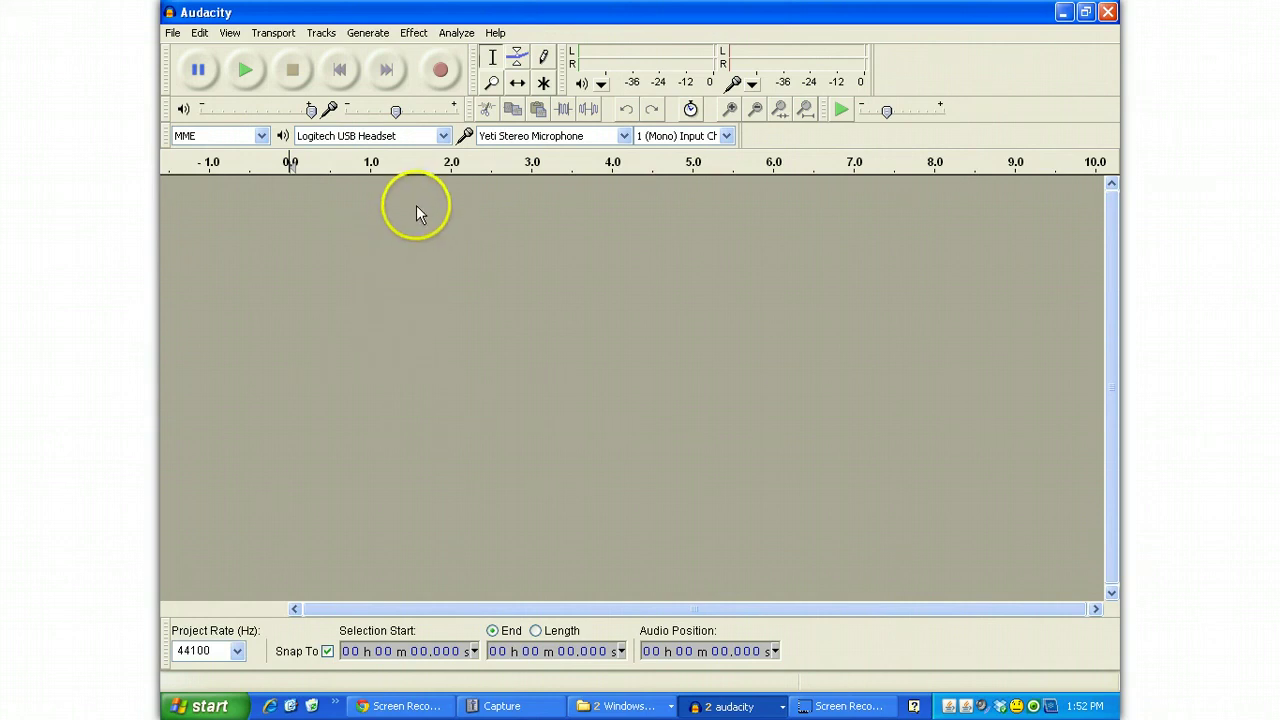
# Step: Record the spoken countdown, about 6.6 seconds, onto a new track and play it back once
pyautogui.click(445, 68)
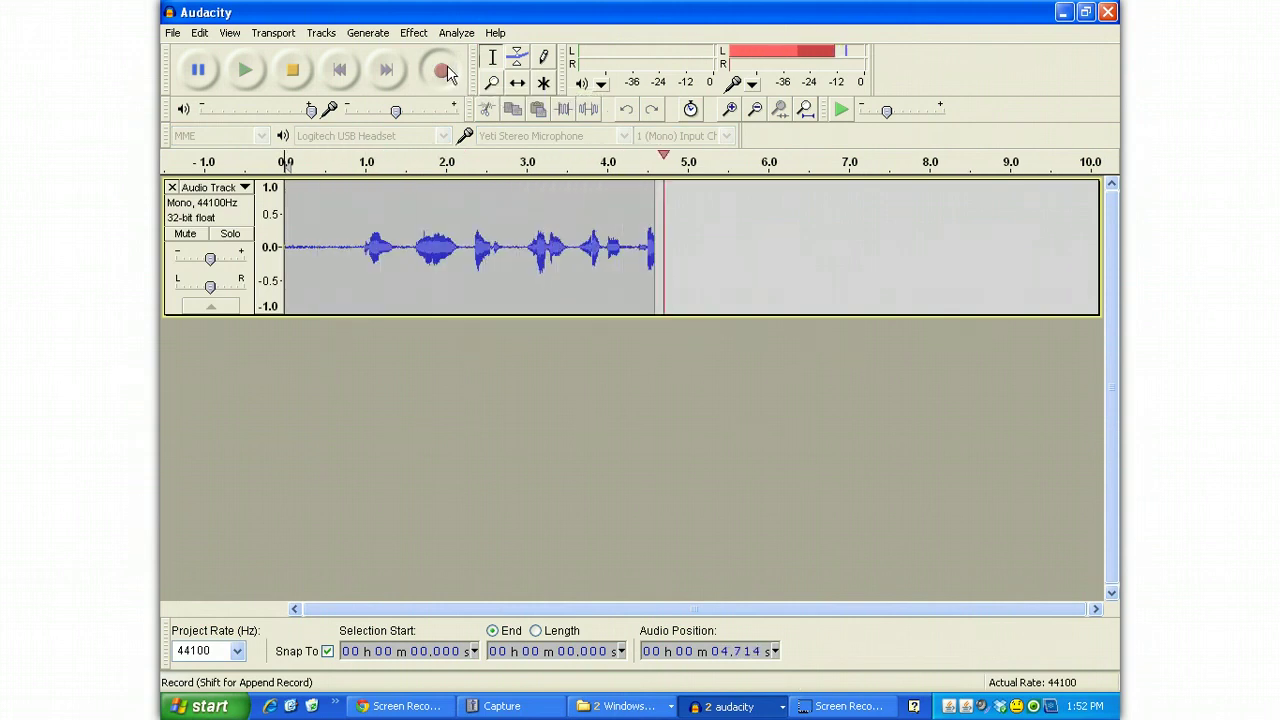
pyautogui.click(293, 70)
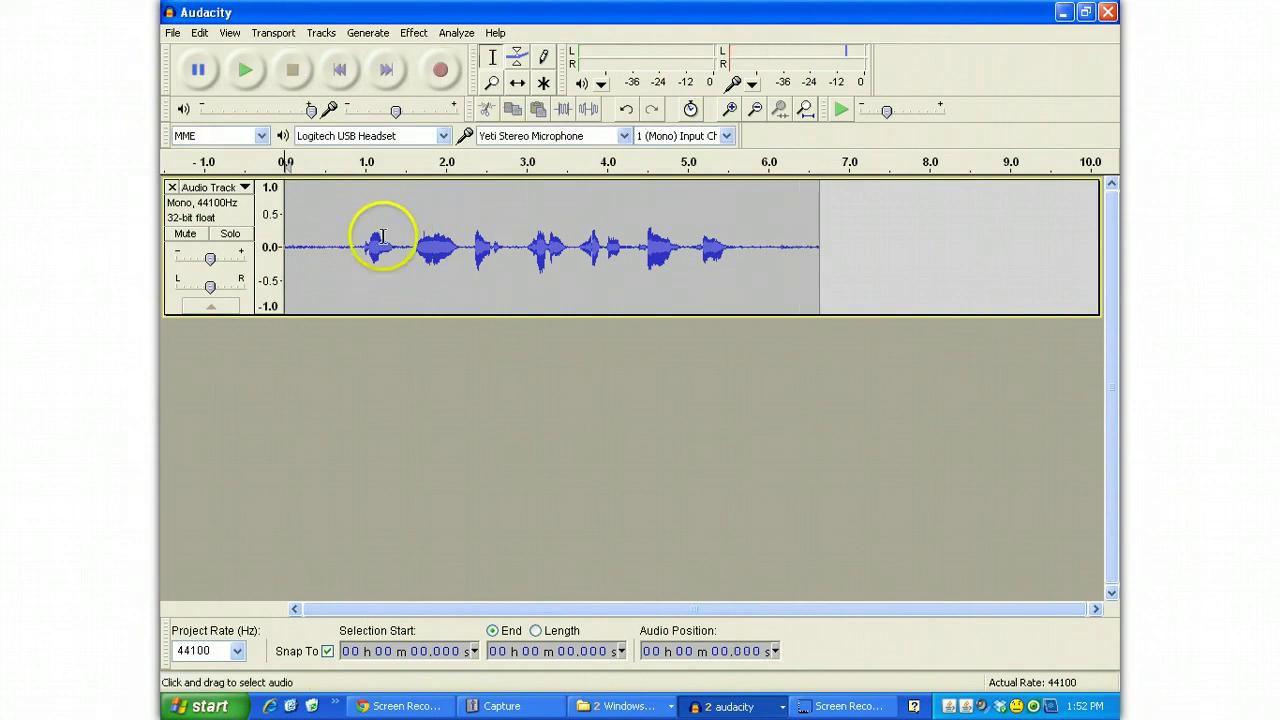
pyautogui.click(250, 70)
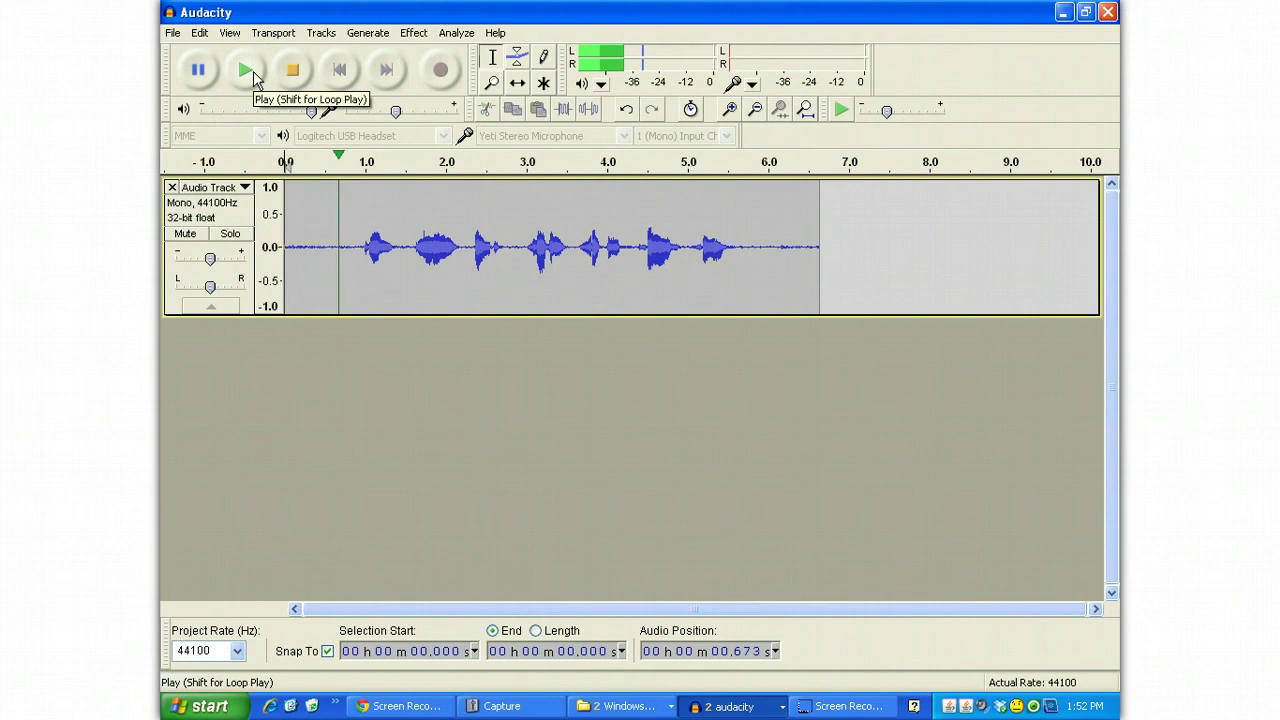
pyautogui.click(292, 69)
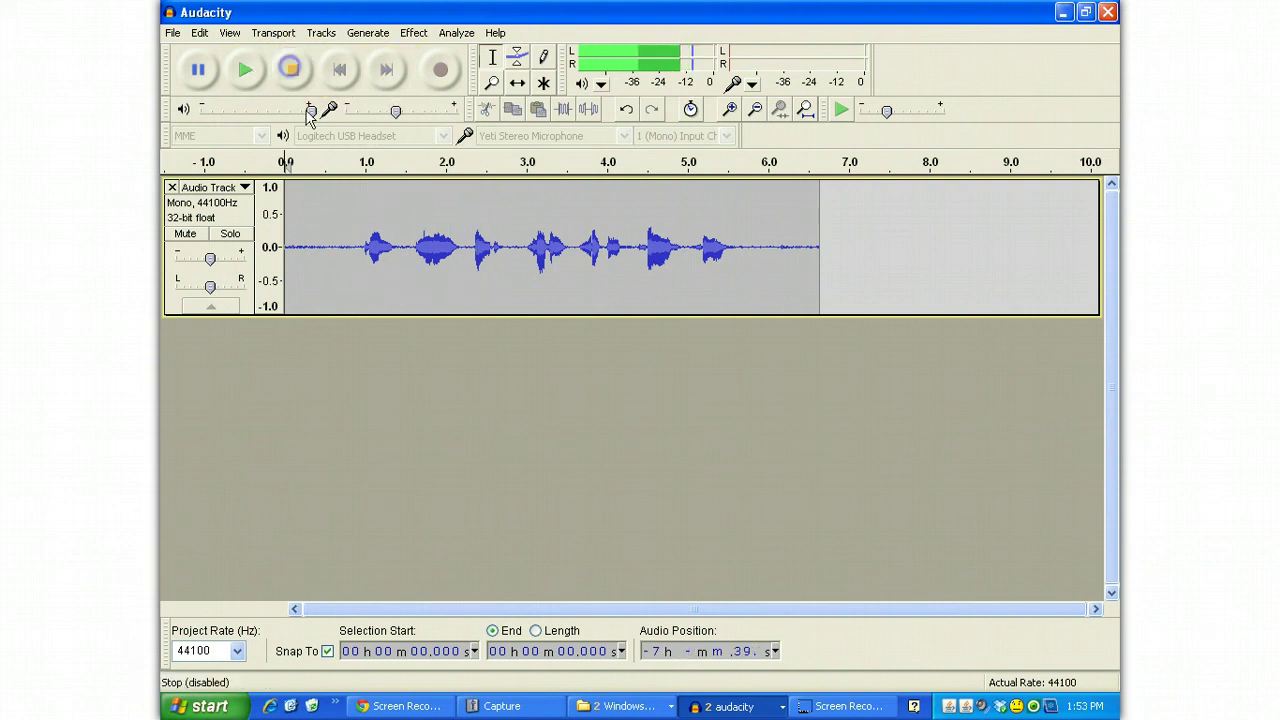
# Step: Capture a Noise Removal noise profile from the silent opening of the recording
pyautogui.moveTo(355, 251); pyautogui.dragTo(282, 254)
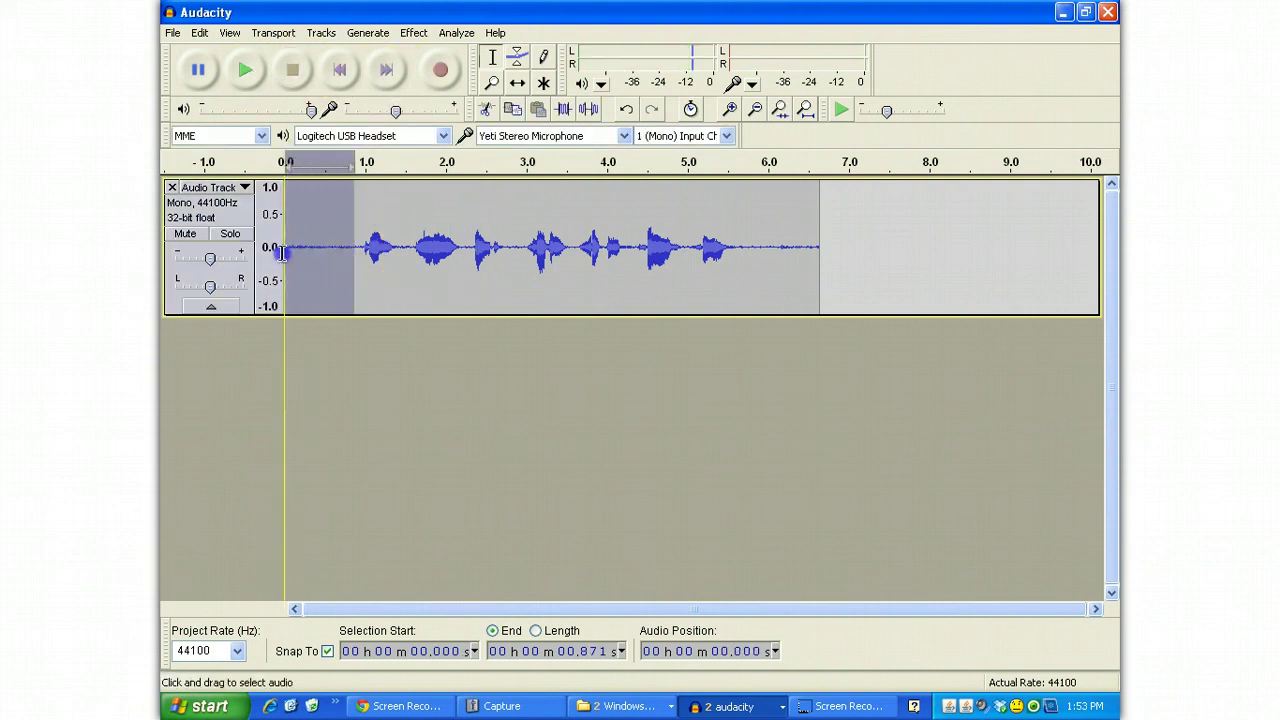
pyautogui.click(408, 33)
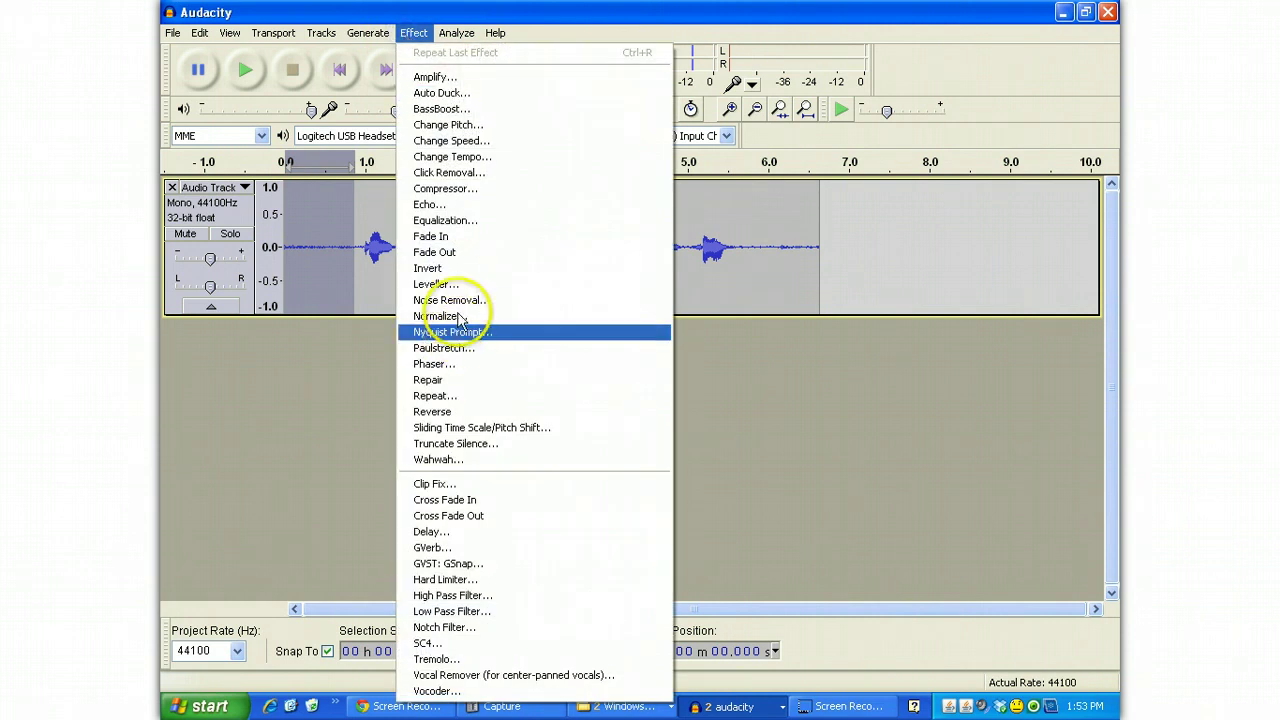
pyautogui.click(455, 300)
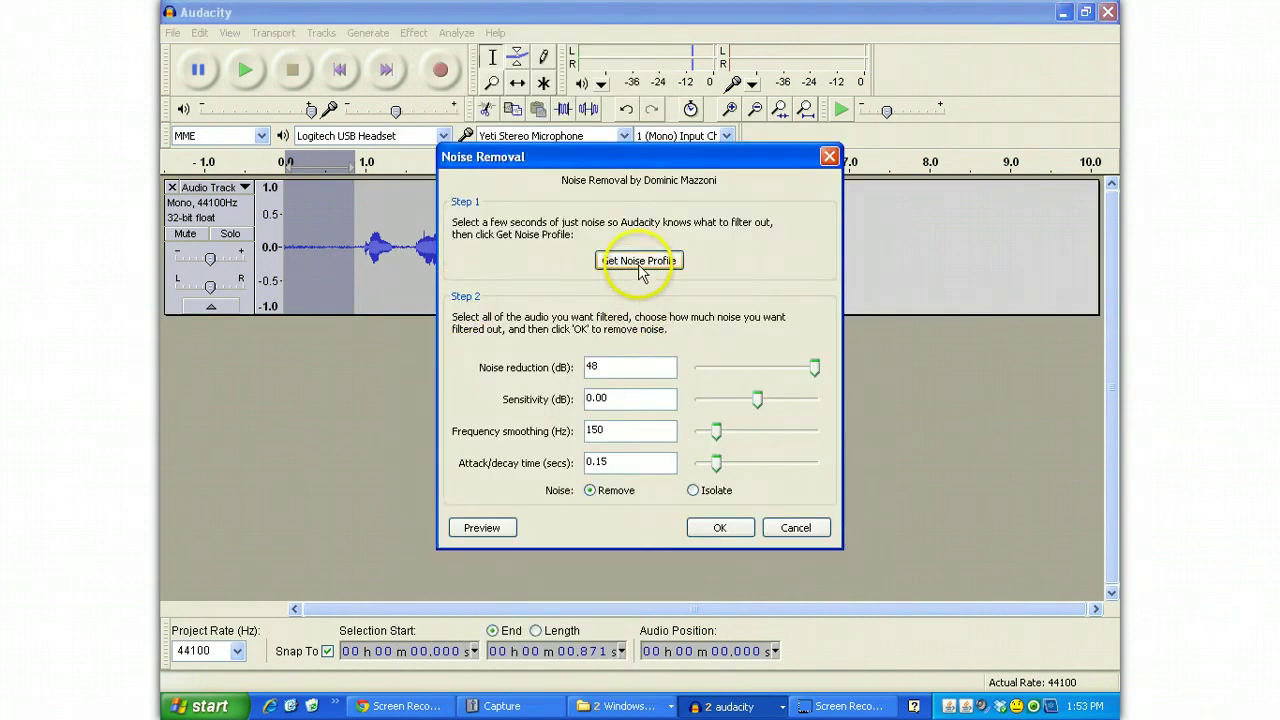
pyautogui.click(639, 262)
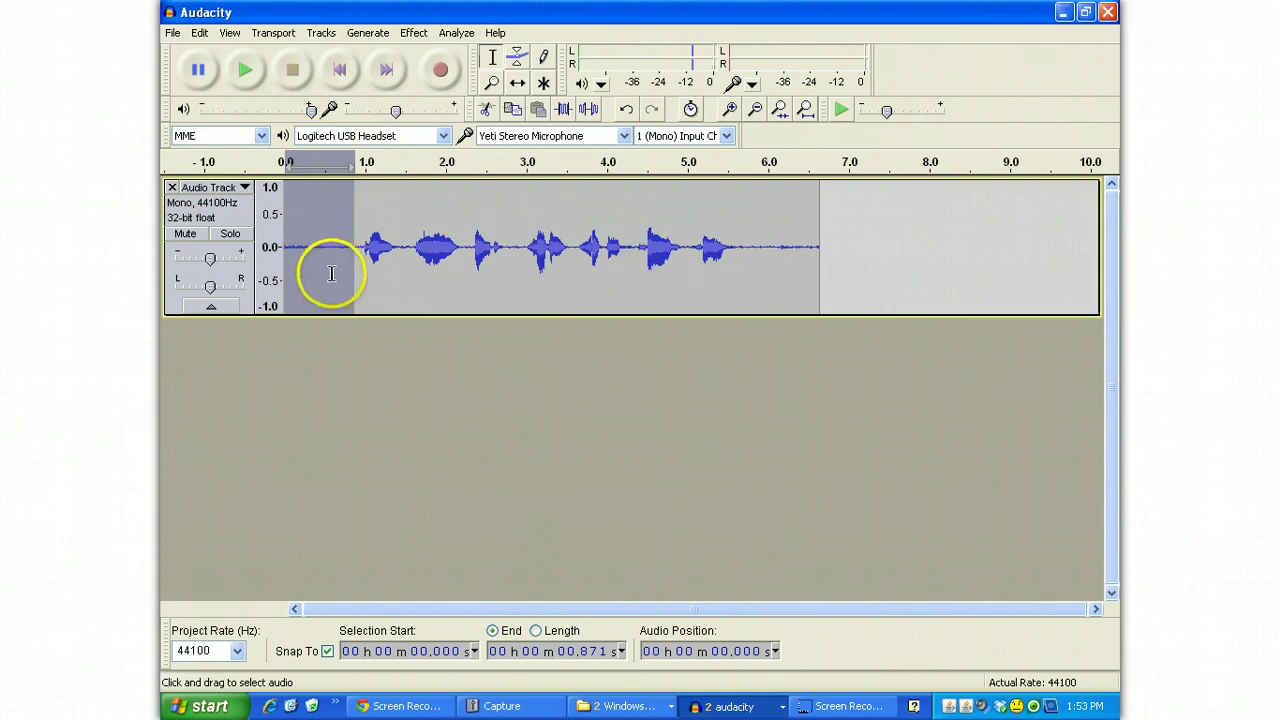
# Step: Apply Noise Removal with 48 dB reduction to the entire recording
pyautogui.click(390, 274)
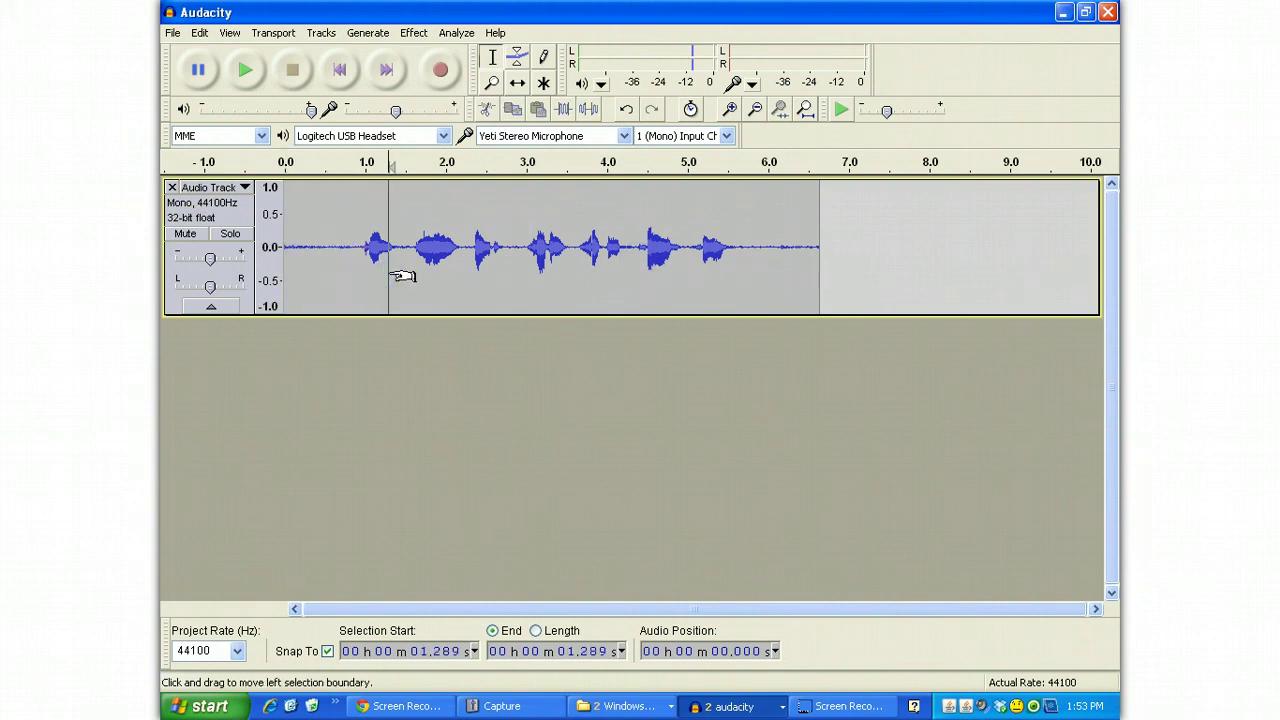
pyautogui.hotkey('ctrl', 'a')
pyautogui.click(413, 33)
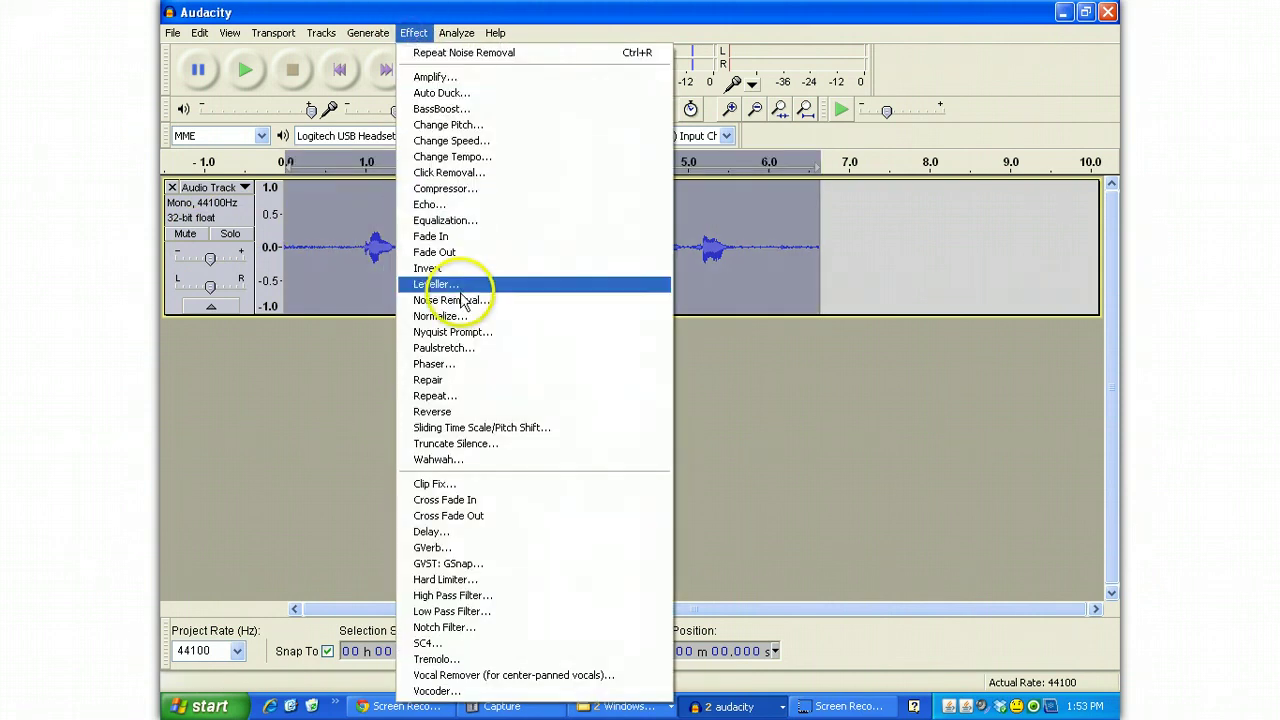
pyautogui.click(462, 305)
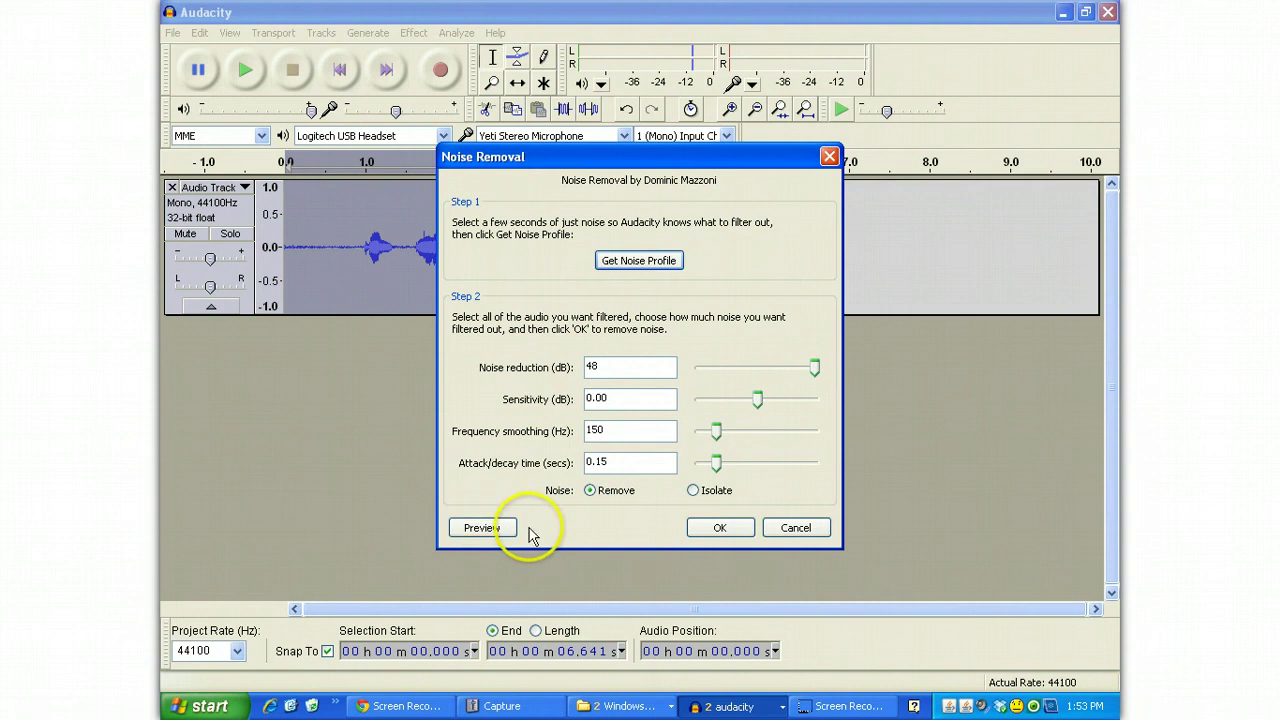
pyautogui.click(715, 530)
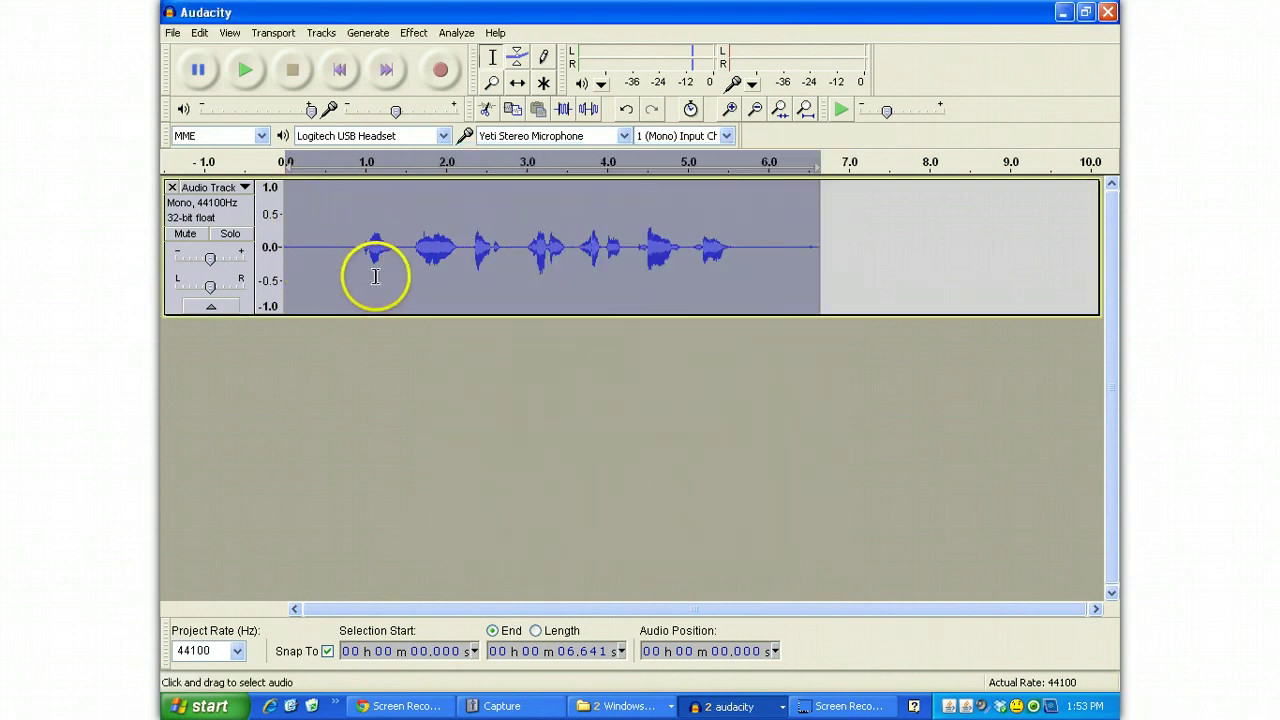
# Step: Play the cleaned countdown from the start
pyautogui.click(339, 69)
pyautogui.click(245, 72)
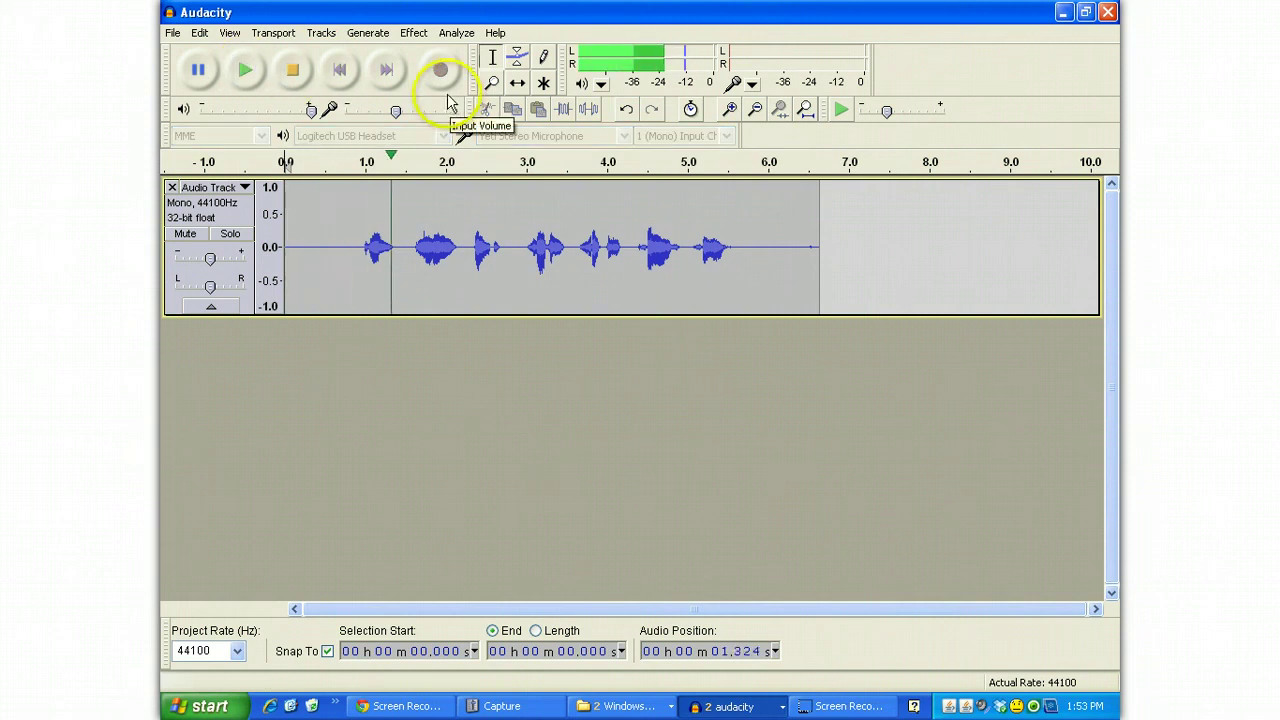
pyautogui.click(294, 70)
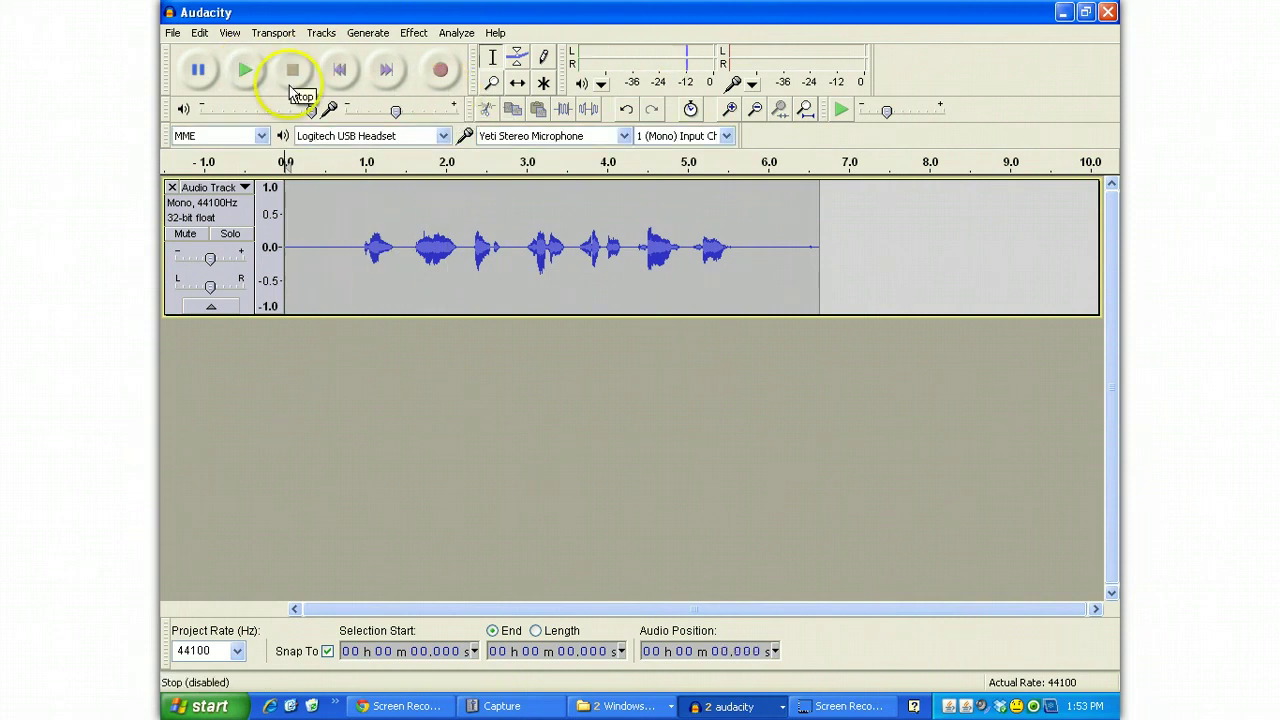
# Step: Amplify the countdown to a 0.0 dB new peak amplitude and play the boosted result
pyautogui.click(412, 33)
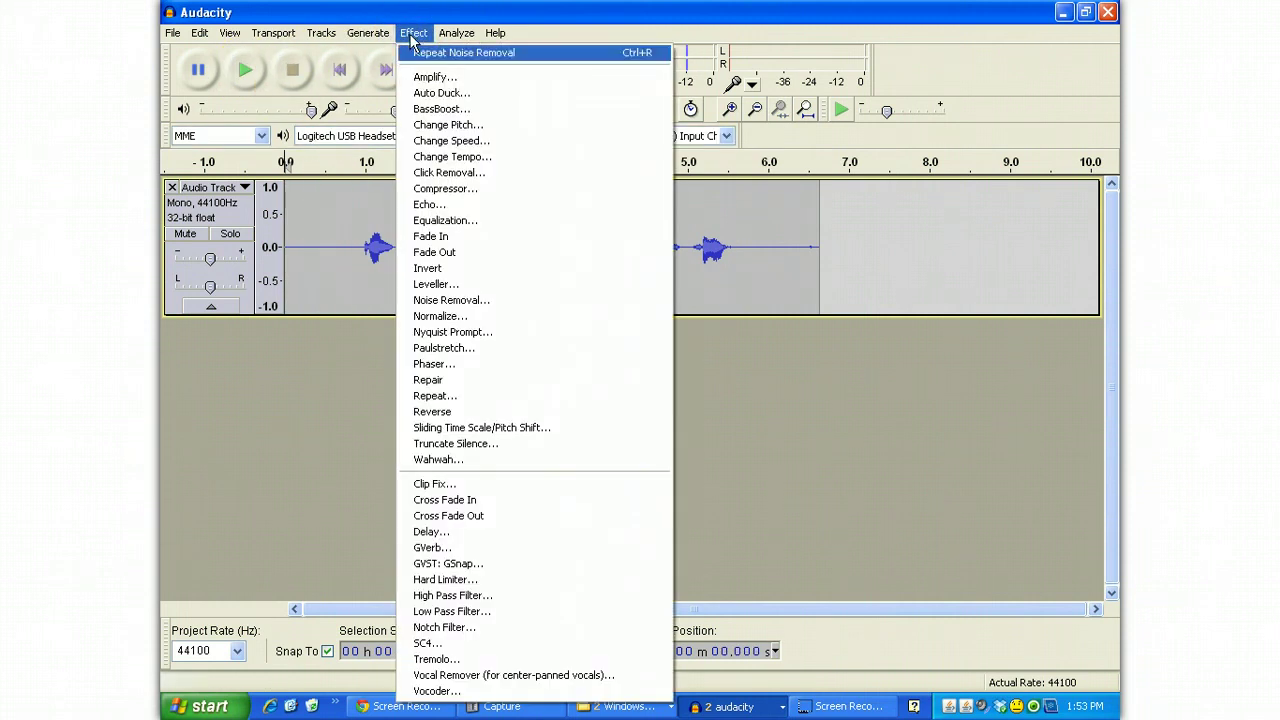
pyautogui.click(435, 77)
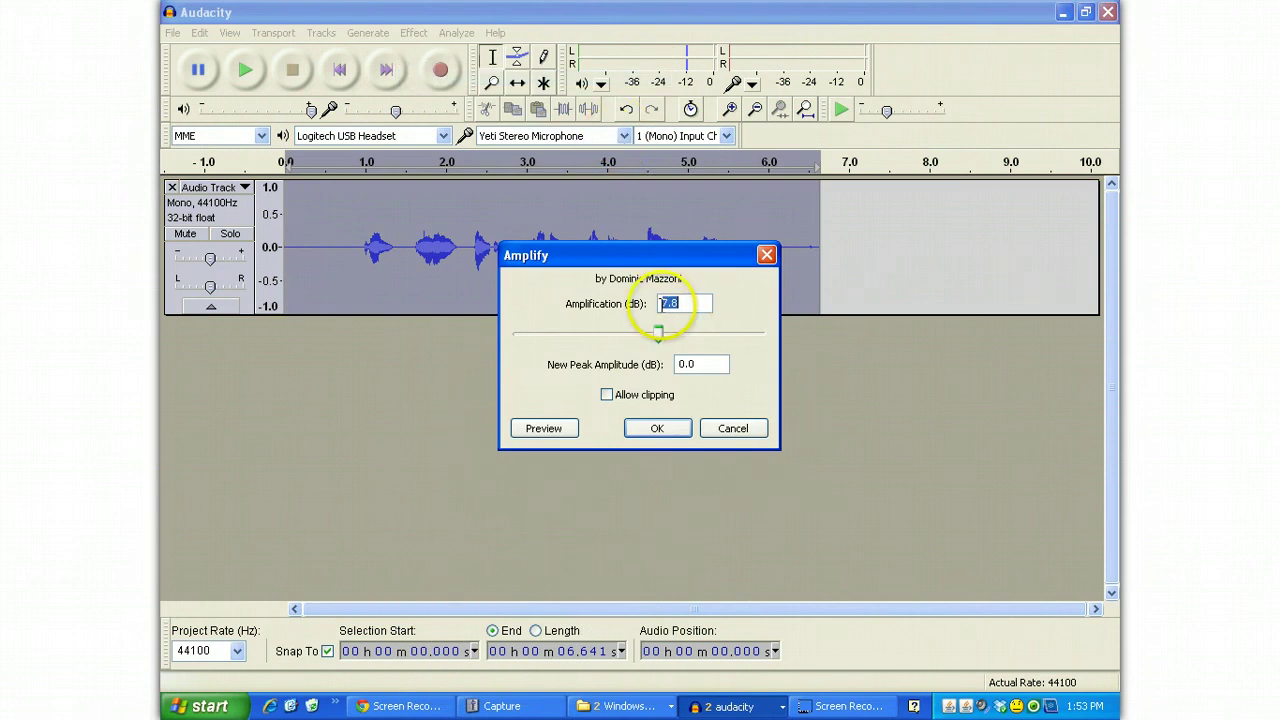
pyautogui.click(652, 430)
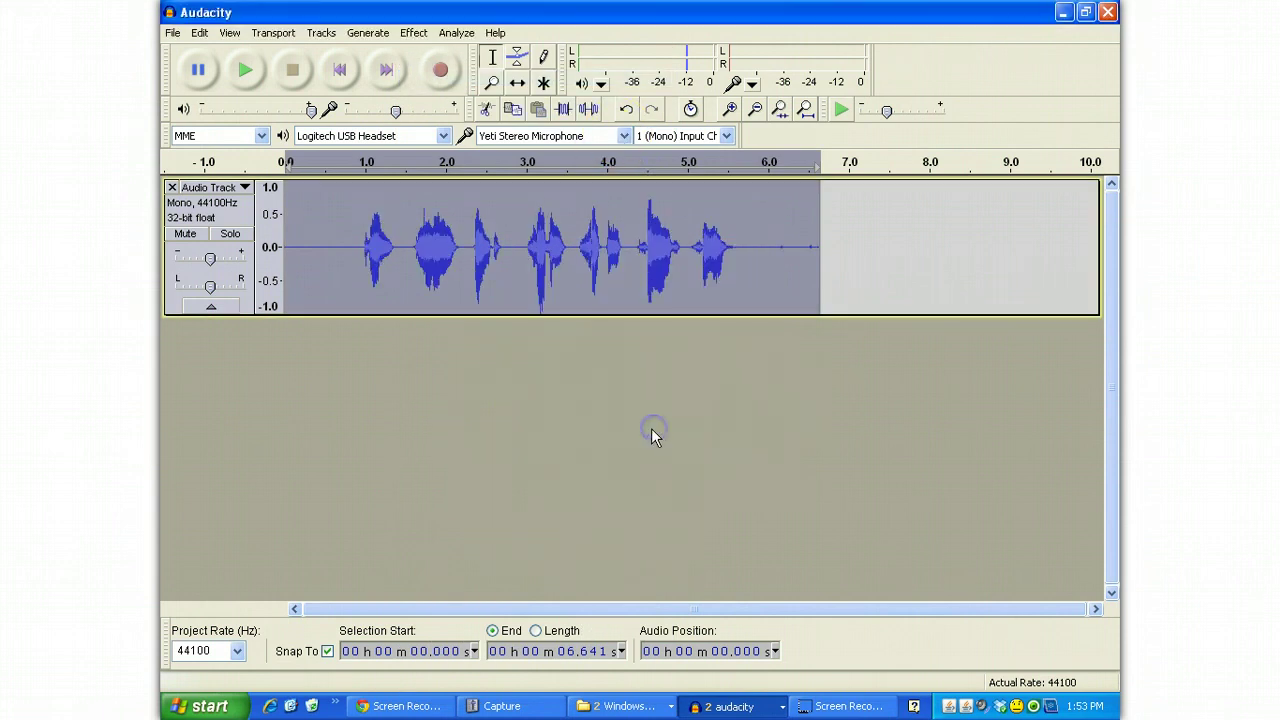
pyautogui.click(341, 214)
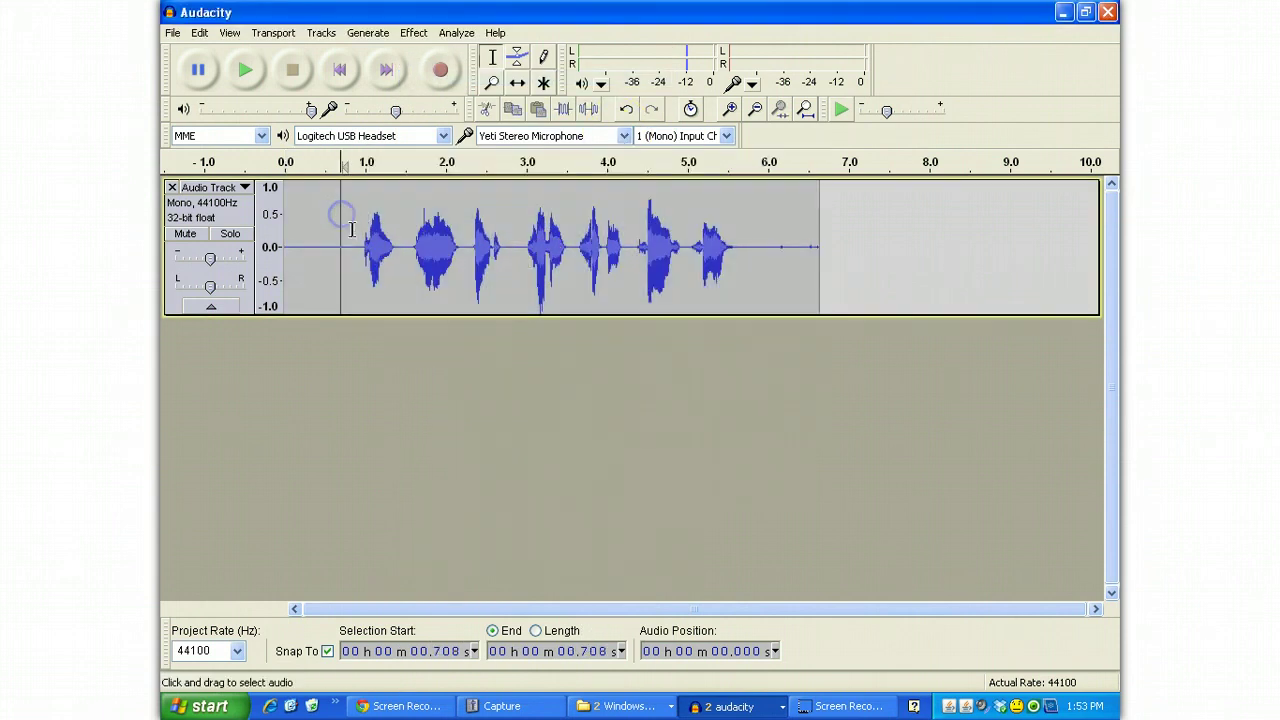
pyautogui.click(339, 69)
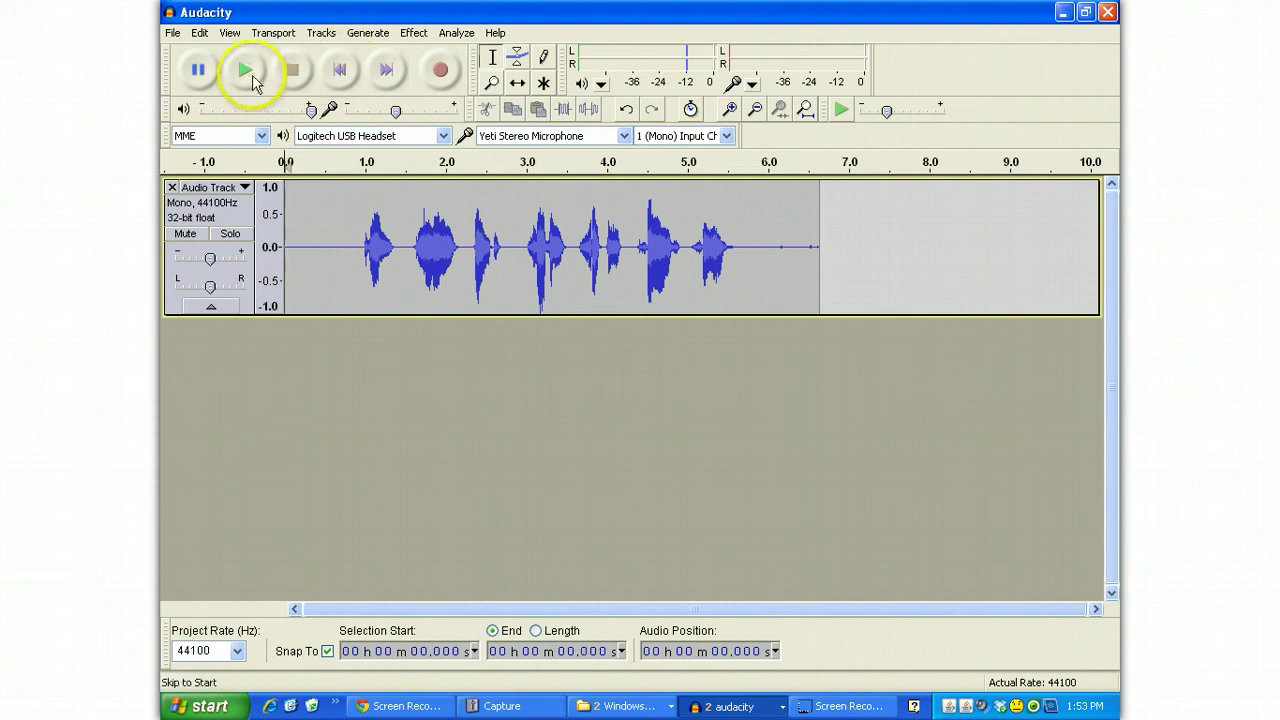
pyautogui.click(250, 72)
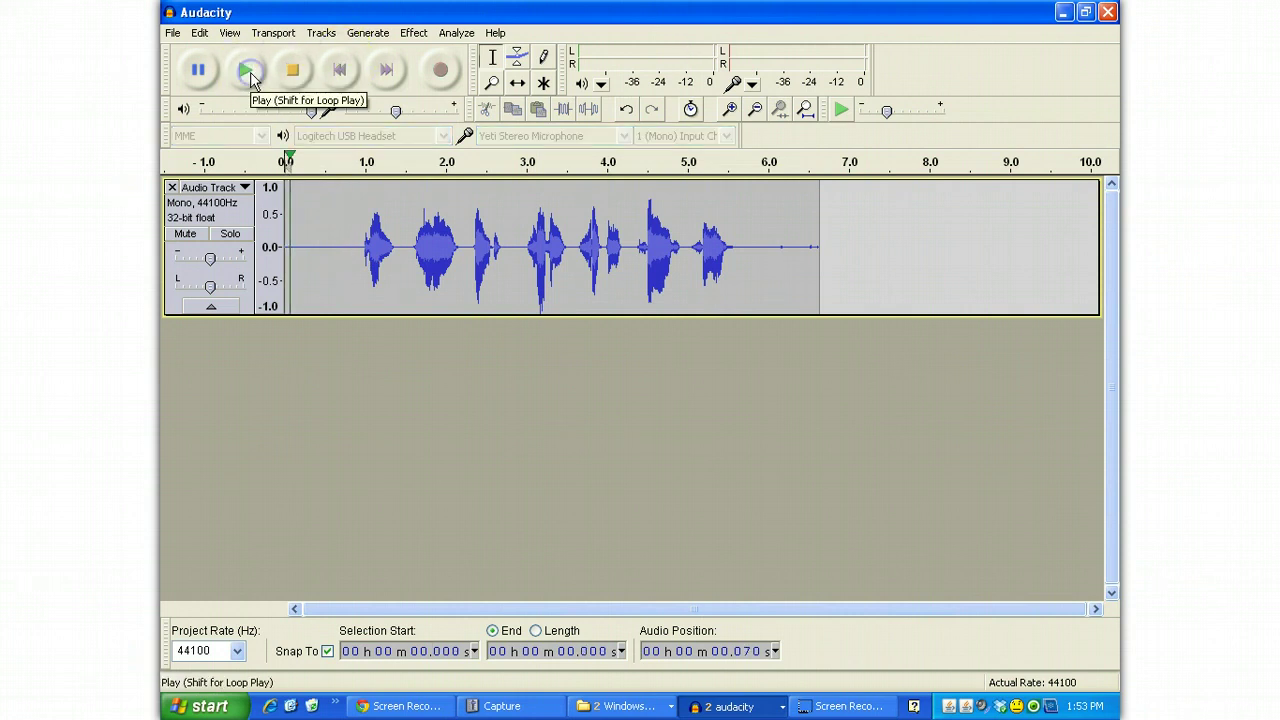
pyautogui.click(293, 72)
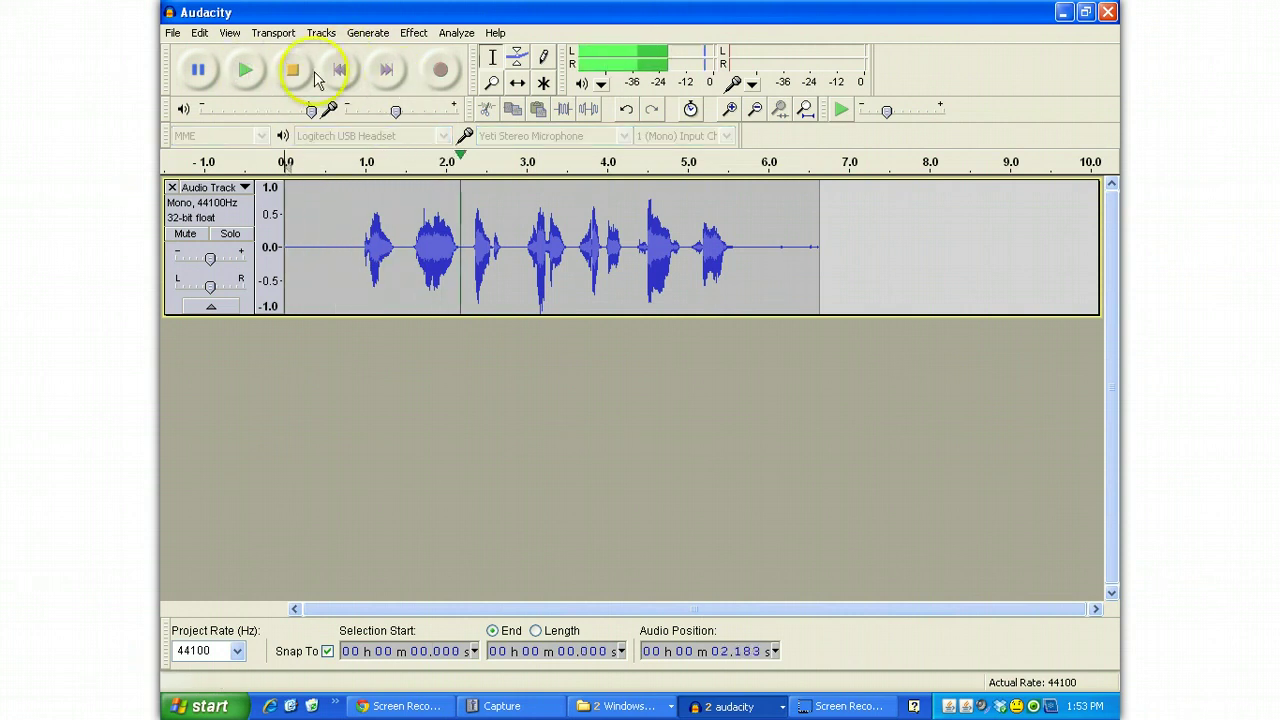
# Step: Delete the silent lead-in, split the clip at 2.125 s and shift the later part about 1.3 s right
pyautogui.moveTo(338, 234); pyautogui.dragTo(284, 235)
pyautogui.press('Delete')
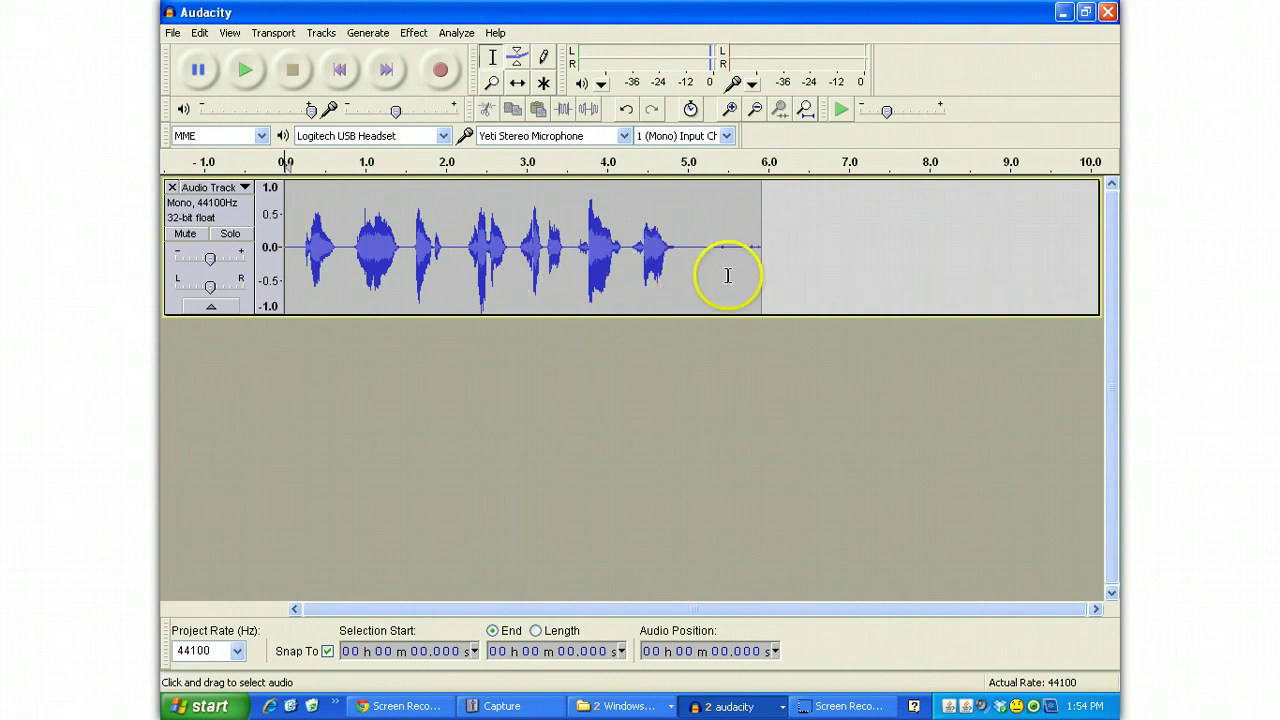
pyautogui.click(457, 253)
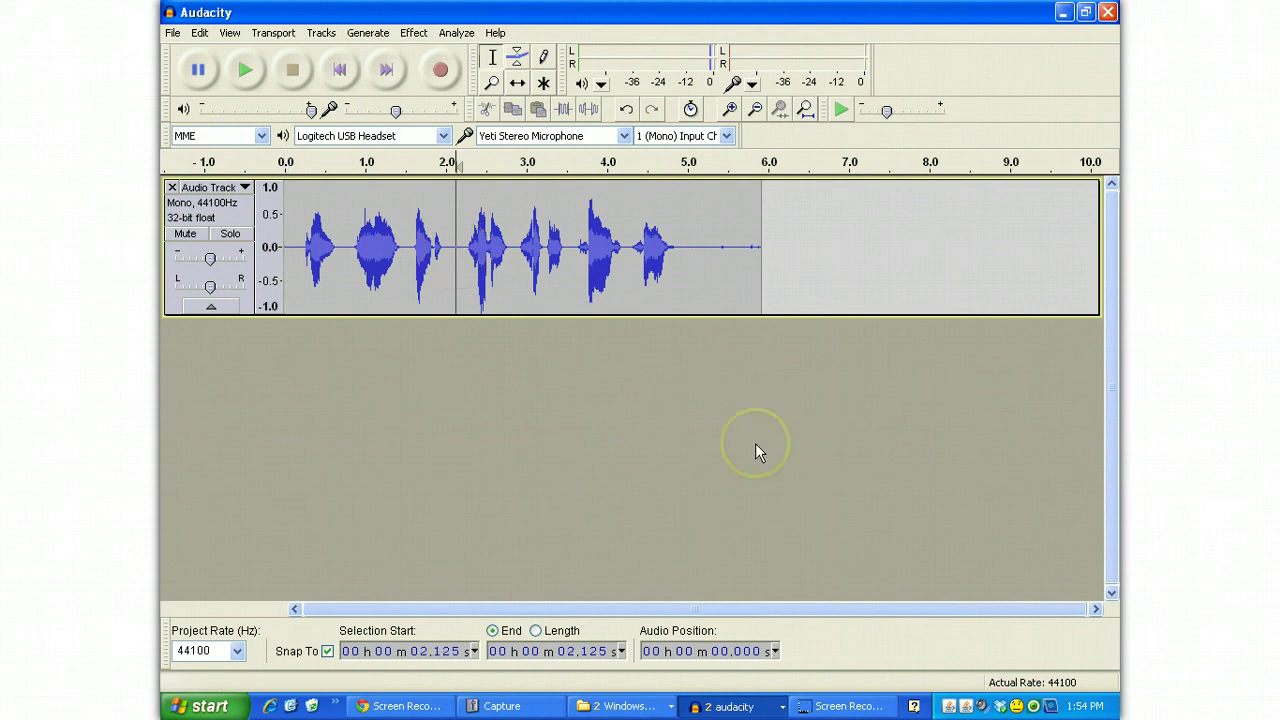
pyautogui.click(200, 33)
pyautogui.moveTo(229, 108)
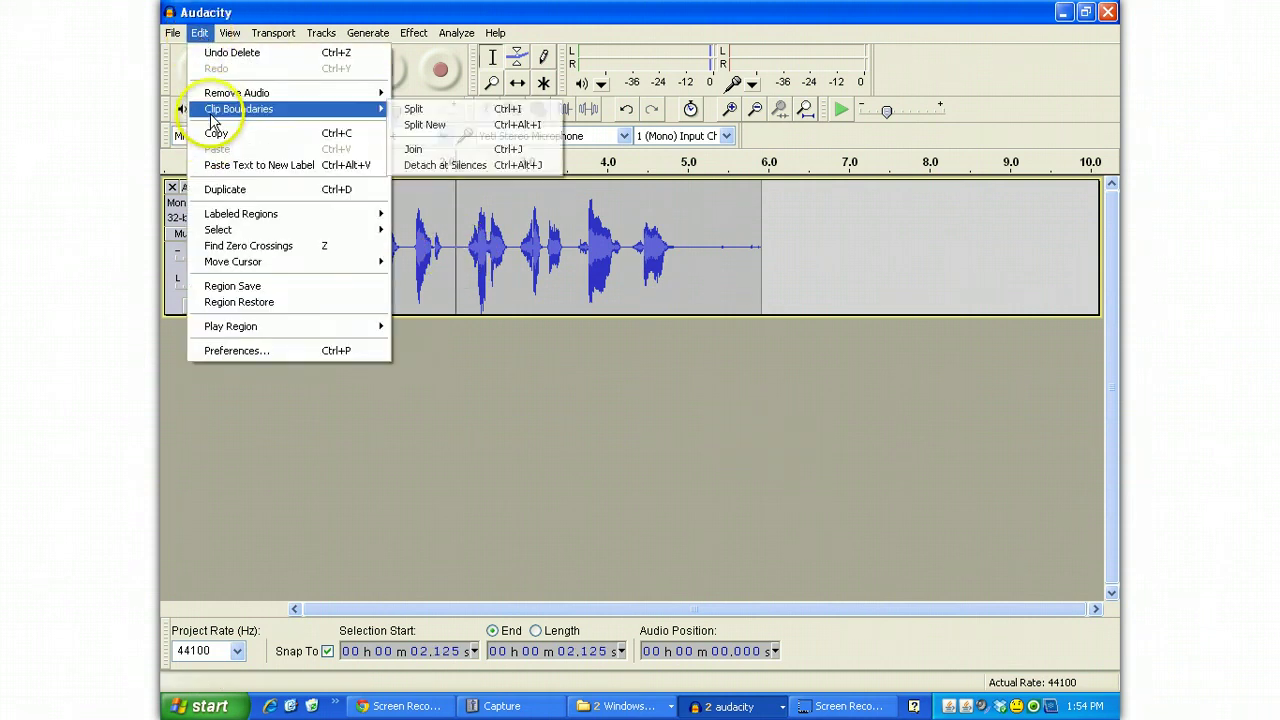
pyautogui.click(446, 110)
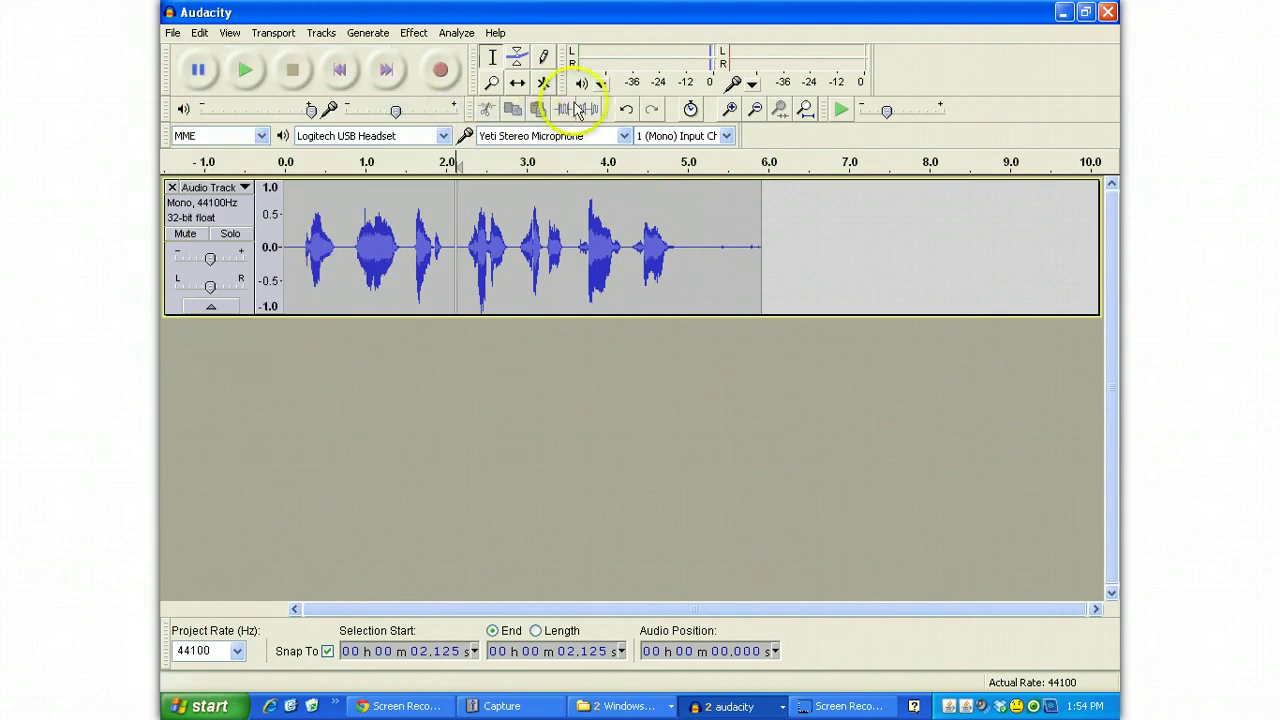
pyautogui.click(517, 82)
pyautogui.moveTo(533, 210); pyautogui.dragTo(636, 213)
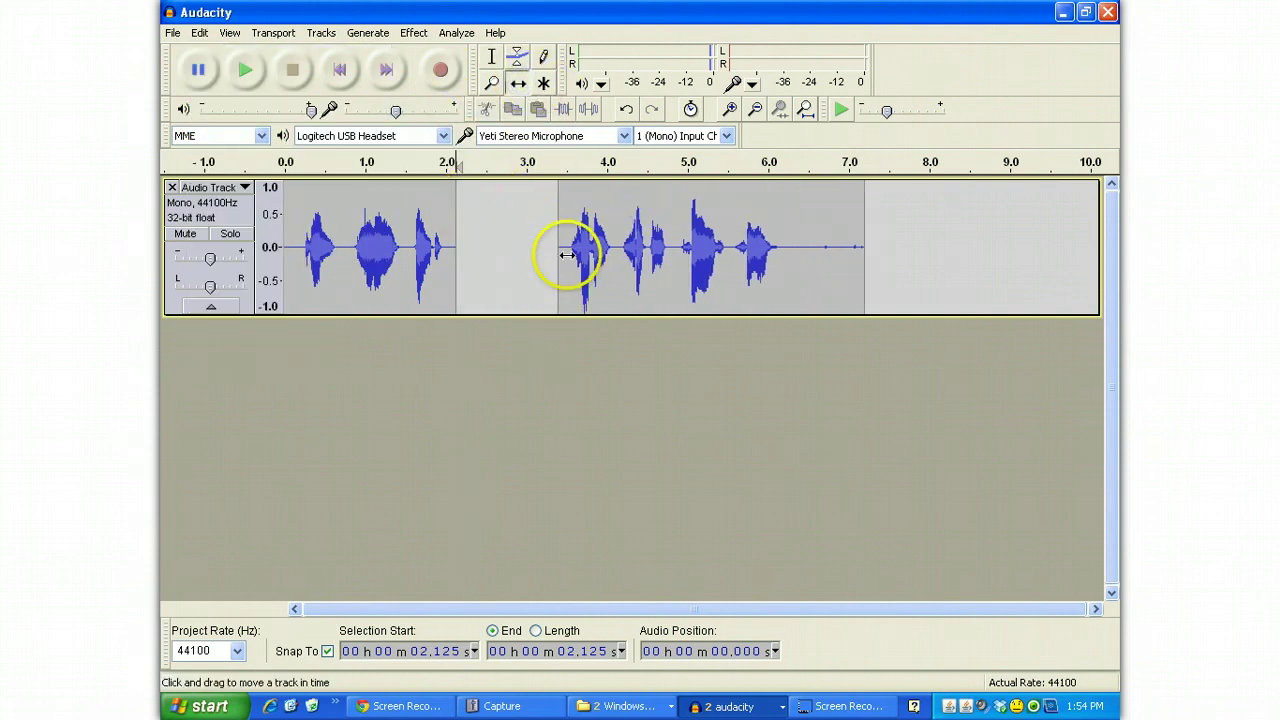
# Step: Split the second spoken number, 0.766–1.5 s, off onto a new track with Split New
pyautogui.click(491, 58)
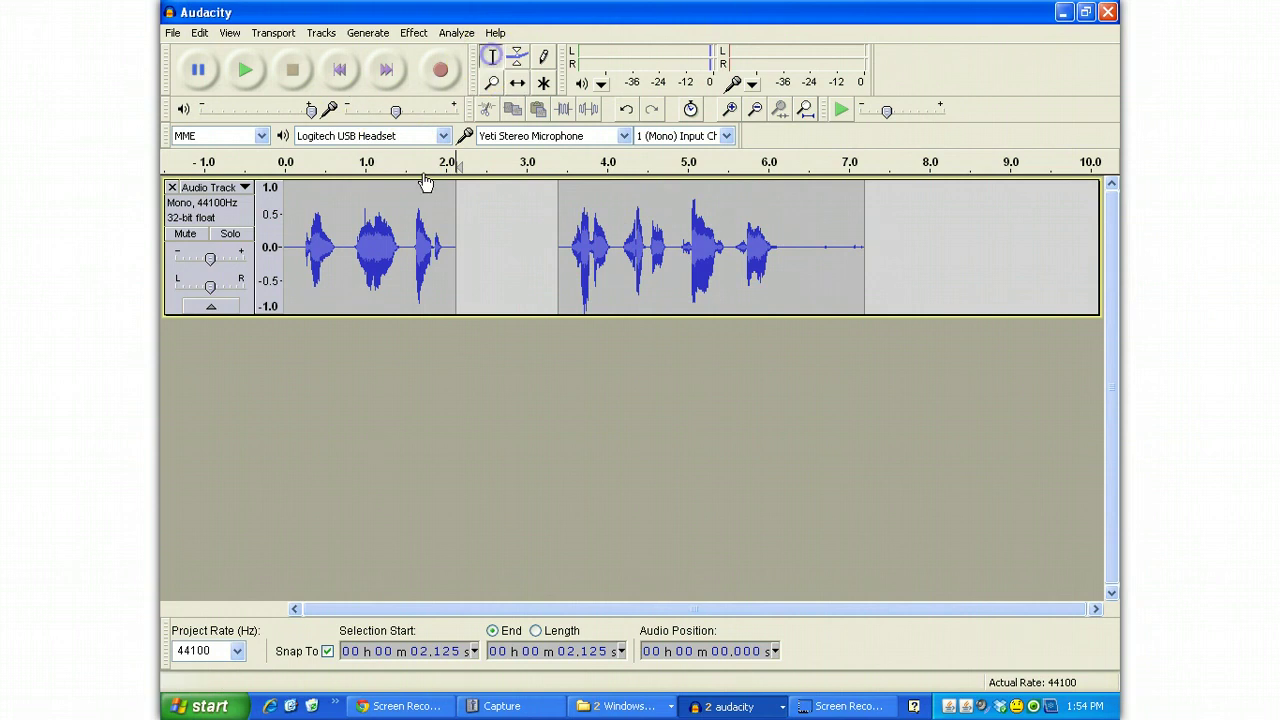
pyautogui.moveTo(347, 240); pyautogui.dragTo(408, 249)
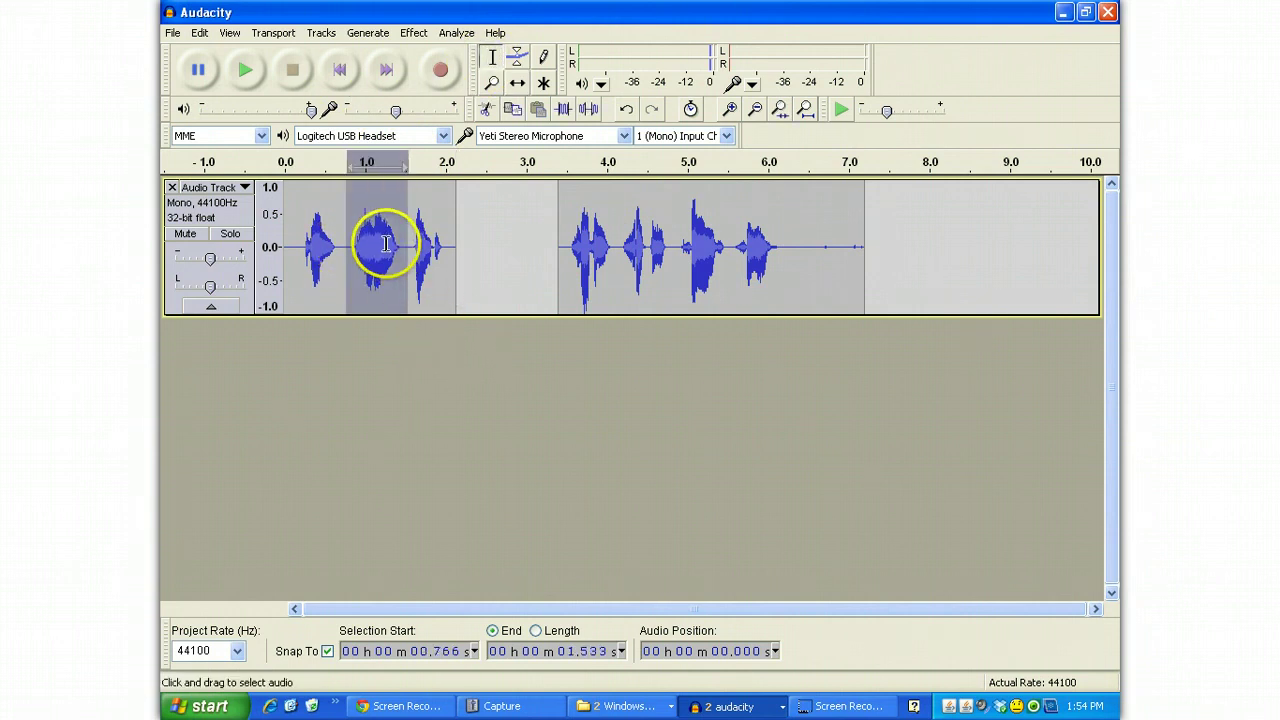
pyautogui.click(200, 32)
pyautogui.moveTo(232, 110)
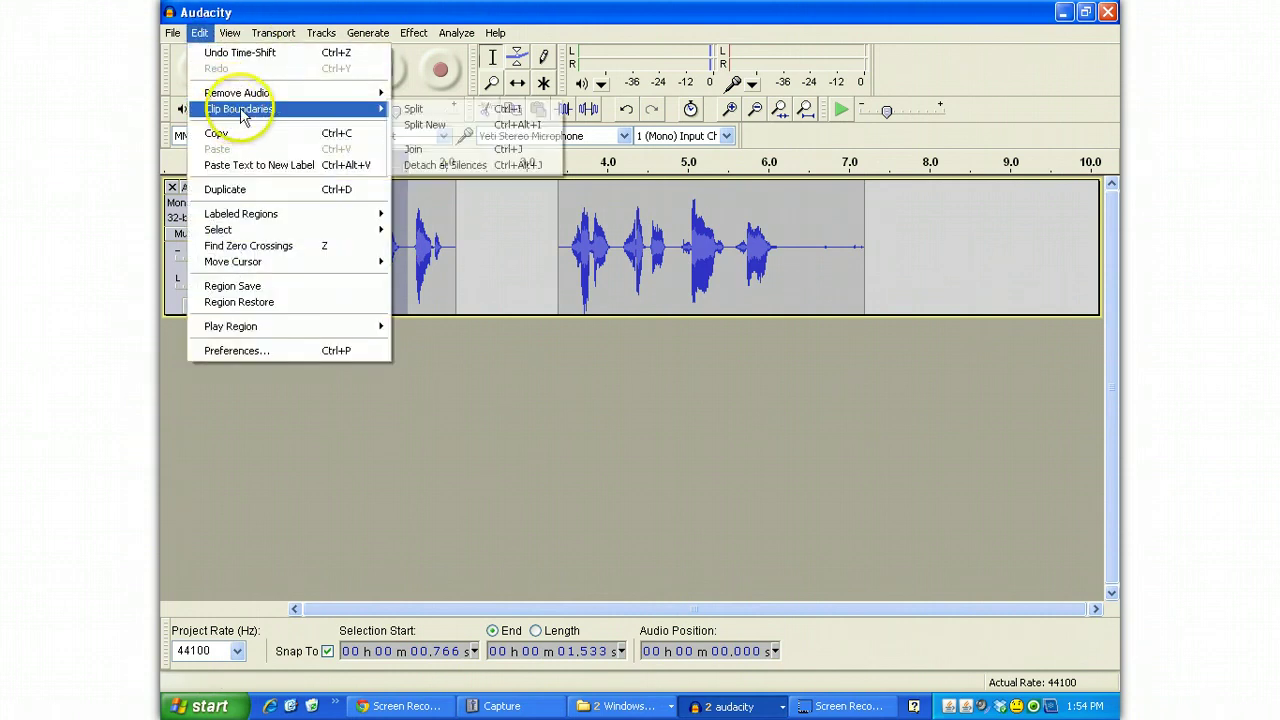
pyautogui.click(456, 127)
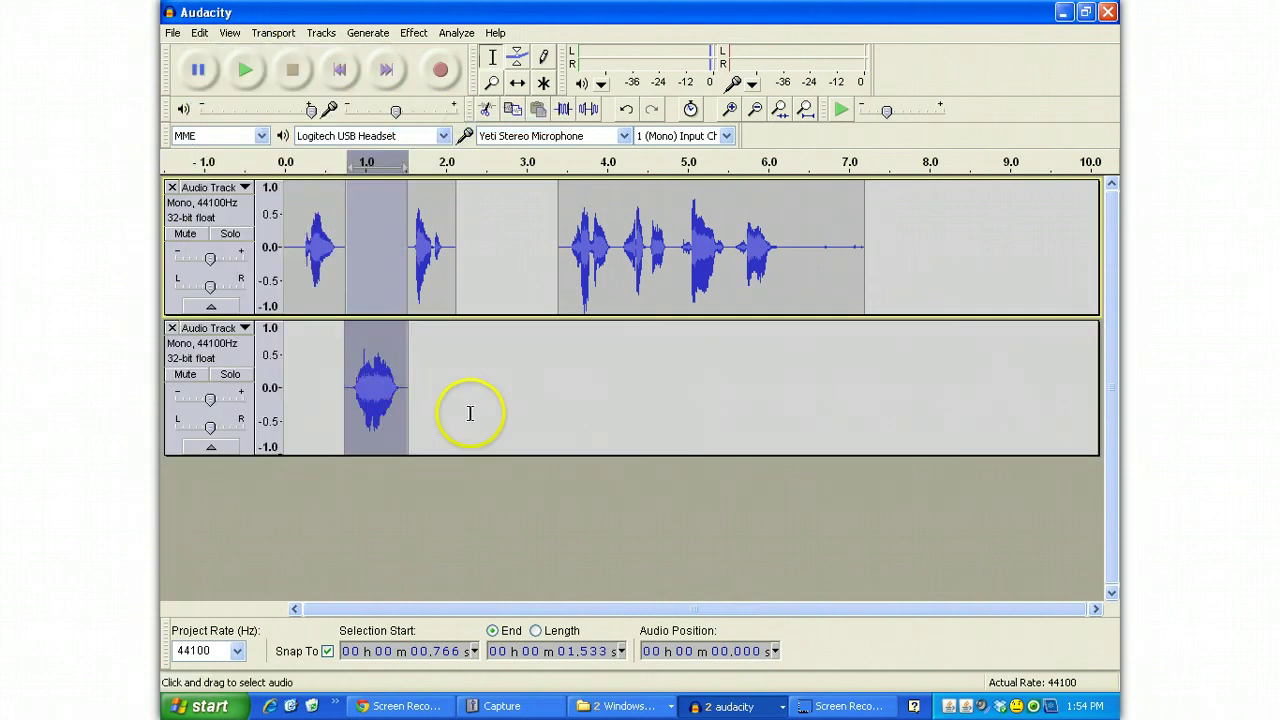
# Step: Time-shift the clips so the new track's word sits at about 1.44 s and track 1's middle clip moves left
pyautogui.click(518, 83)
pyautogui.click(373, 413)
pyautogui.moveTo(378, 407); pyautogui.dragTo(480, 407)
pyautogui.moveTo(416, 283); pyautogui.dragTo(372, 284)
pyautogui.moveTo(477, 381); pyautogui.dragTo(438, 382)
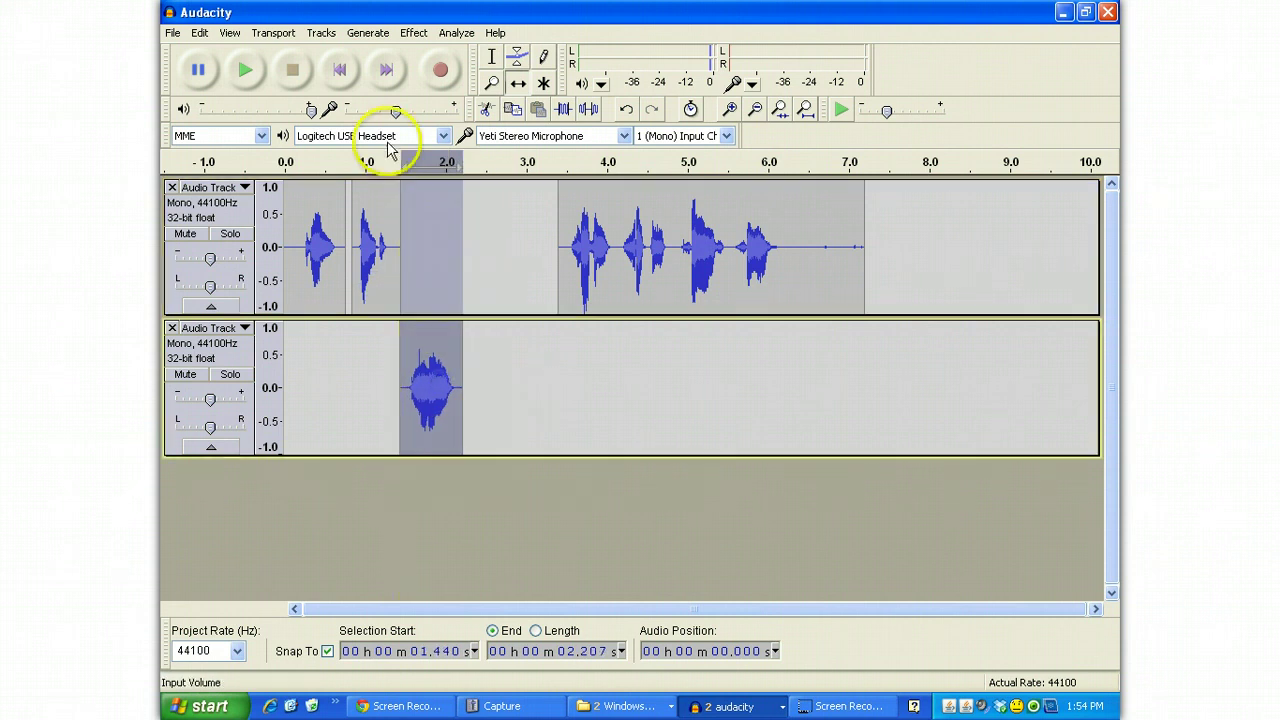
# Step: Play the rearranged countdown from the start
pyautogui.click(339, 69)
pyautogui.click(247, 72)
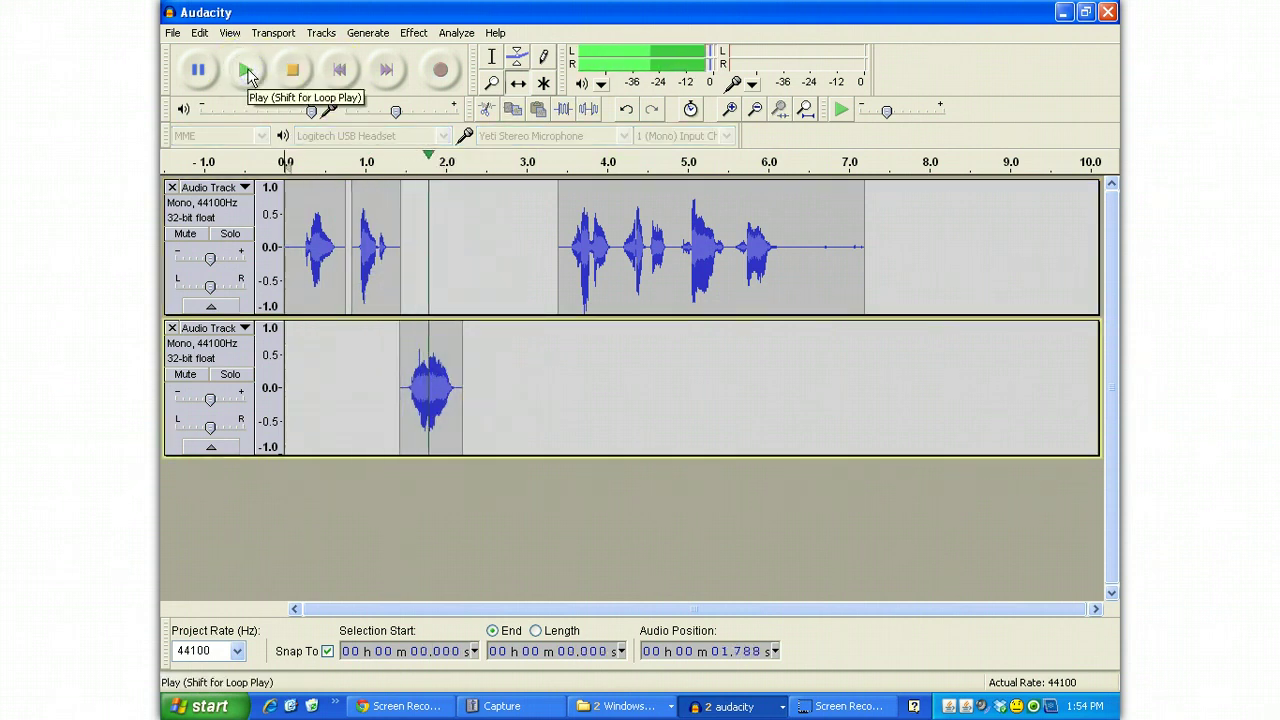
pyautogui.click(284, 74)
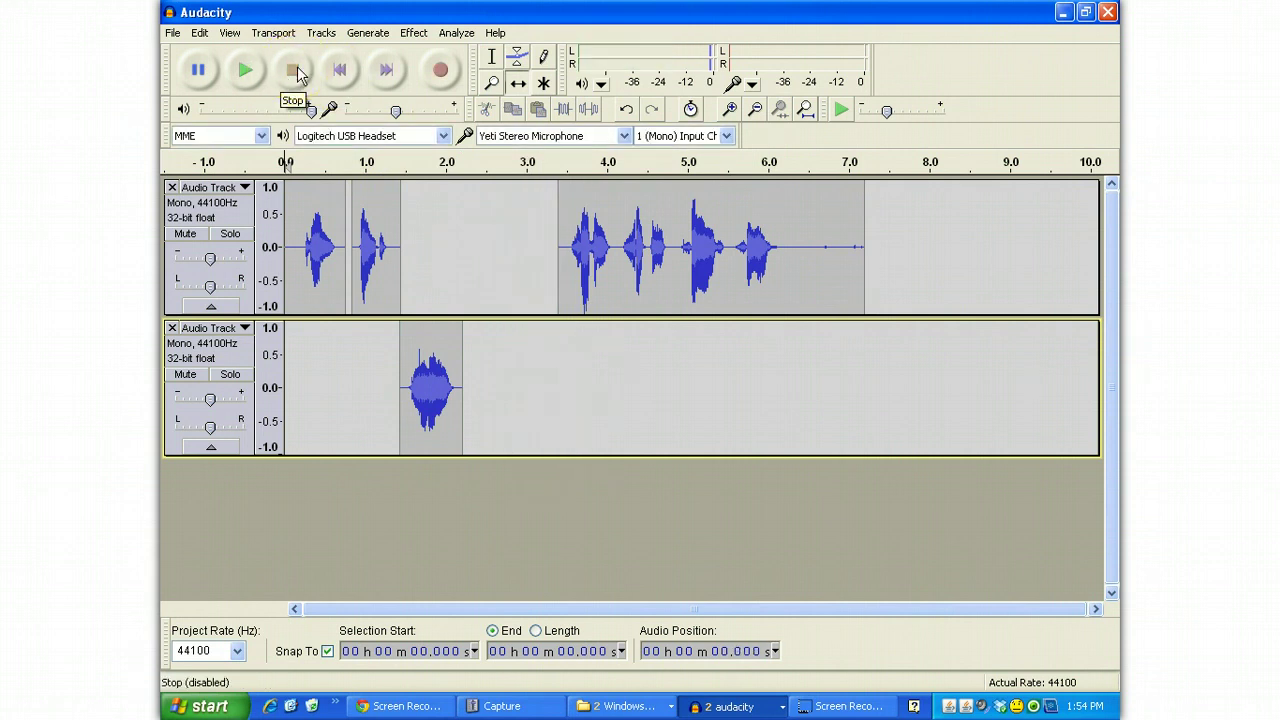
# Step: Split the word at about 4.9–5.5 s in track 1 onto a new third track with Split New
pyautogui.click(491, 57)
pyautogui.moveTo(758, 258); pyautogui.dragTo(731, 259)
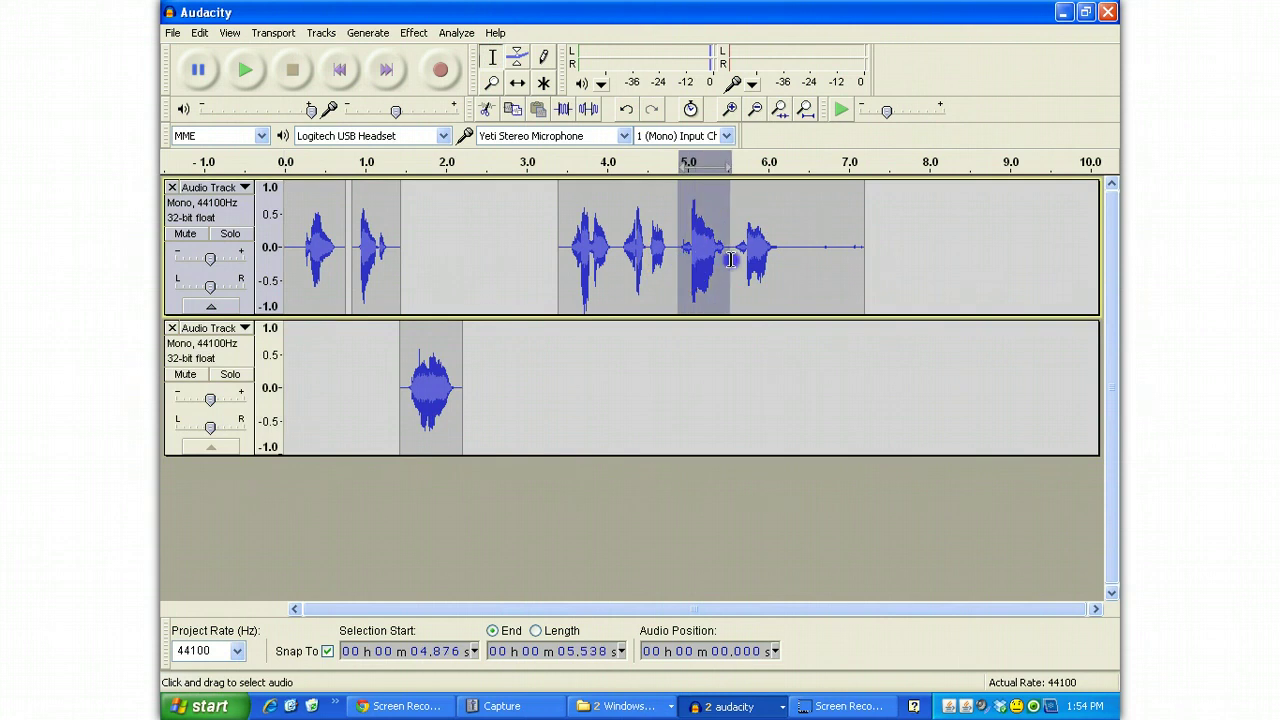
pyautogui.click(200, 33)
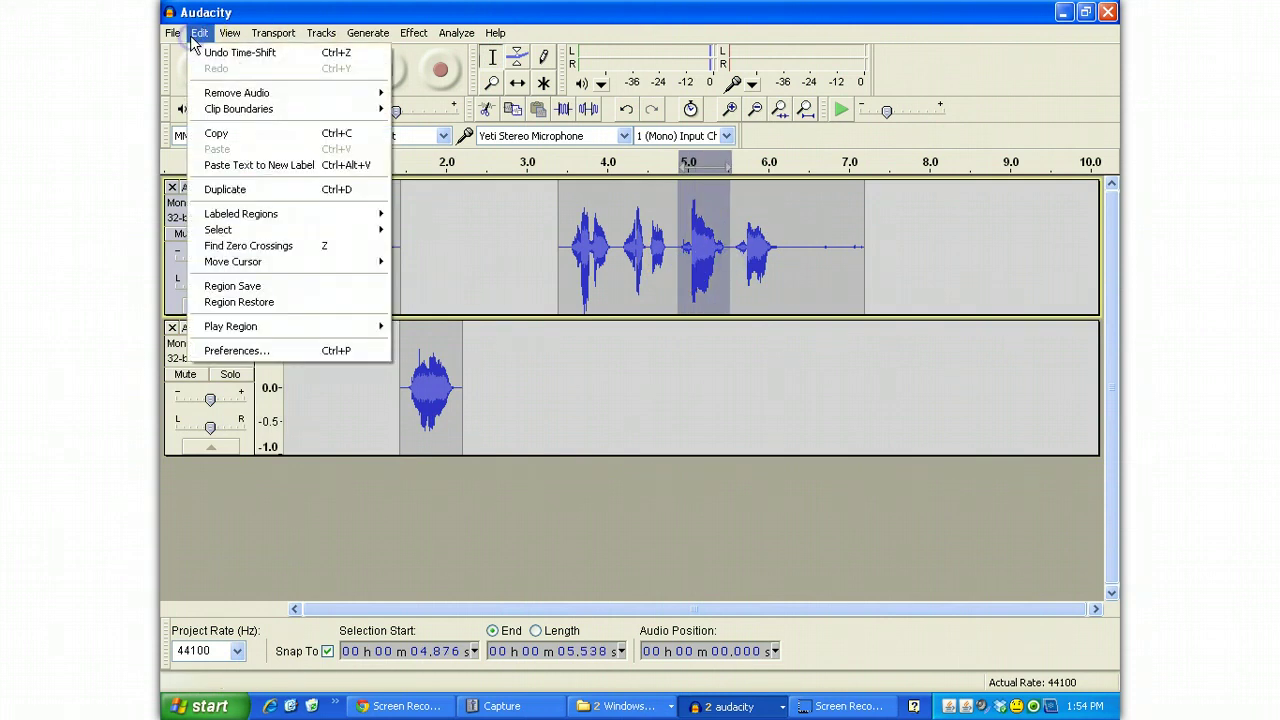
pyautogui.moveTo(227, 112)
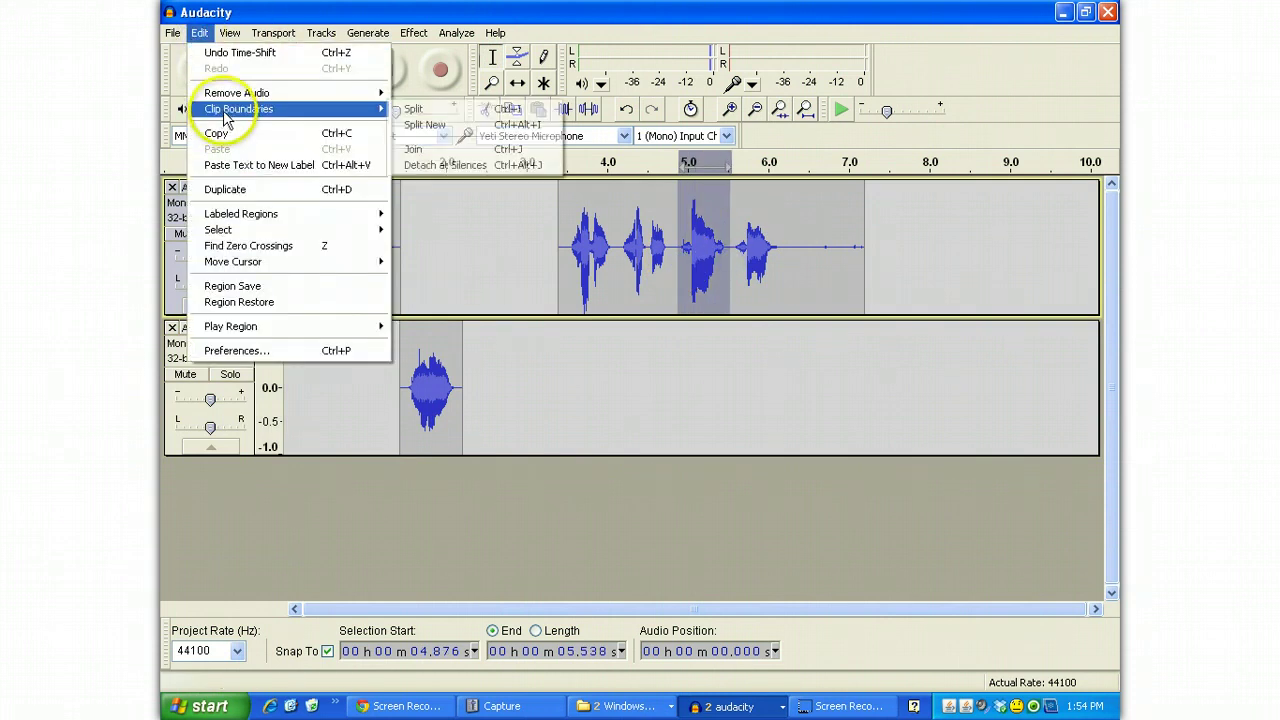
pyautogui.click(465, 125)
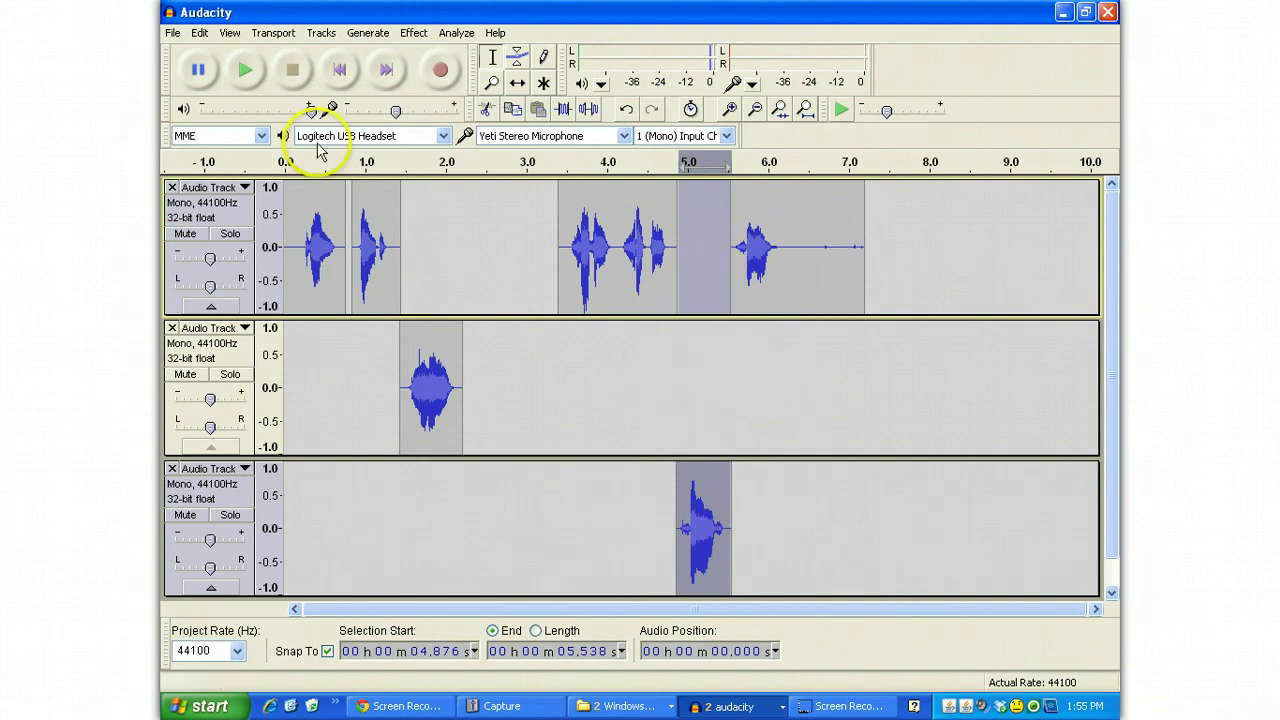
# Step: Move the third track above the second, then select 3.831–4.505 s in track 1
pyautogui.moveTo(248, 508); pyautogui.dragTo(252, 400)
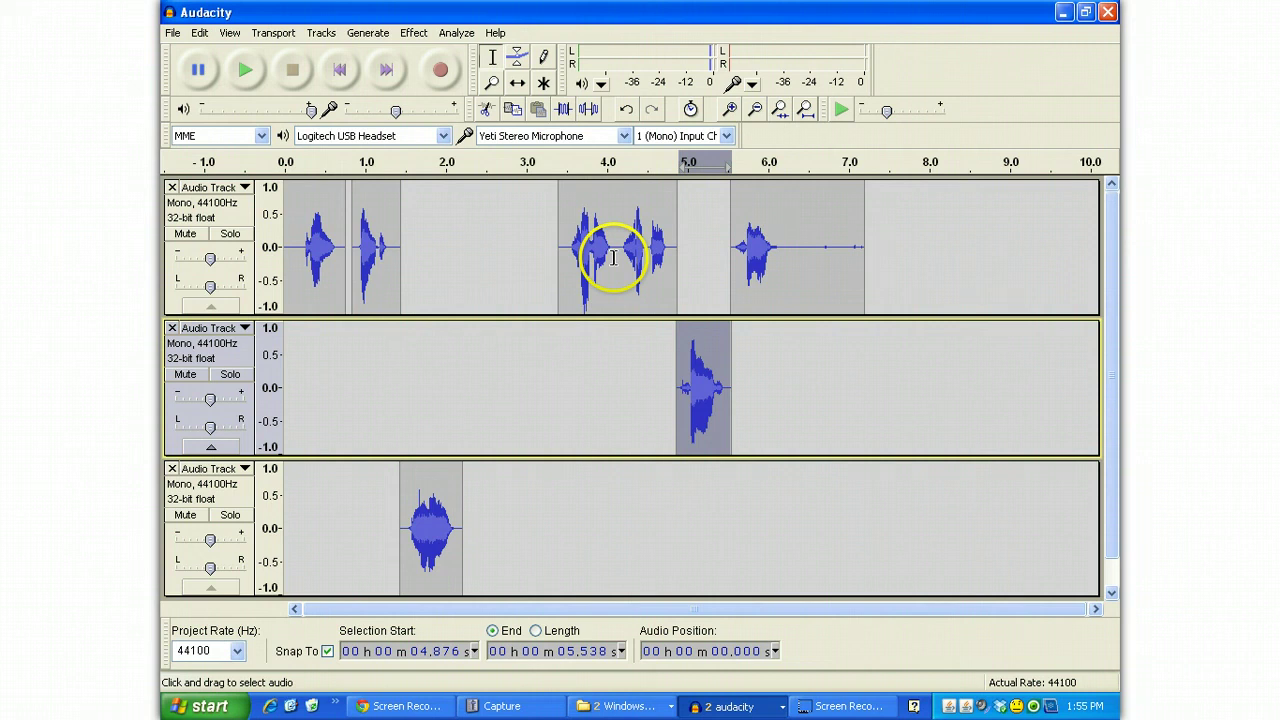
pyautogui.moveTo(594, 251); pyautogui.dragTo(649, 250)
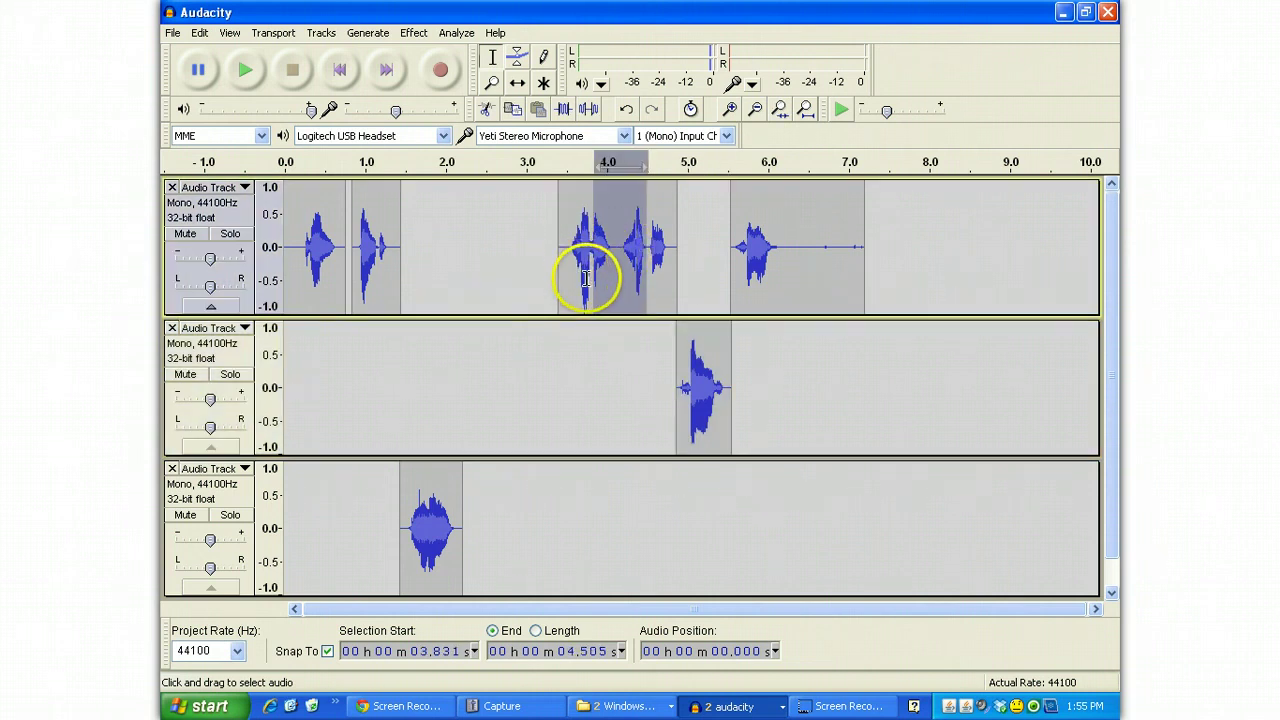
# Step: Zoom in, delete the silences at 4.058–4.178 s and 4.046–4.078 s, then zoom to fit
pyautogui.hotkey('ctrl', 'e')
pyautogui.click(582, 268)
pyautogui.moveTo(560, 273); pyautogui.dragTo(702, 276)
pyautogui.press('Delete')
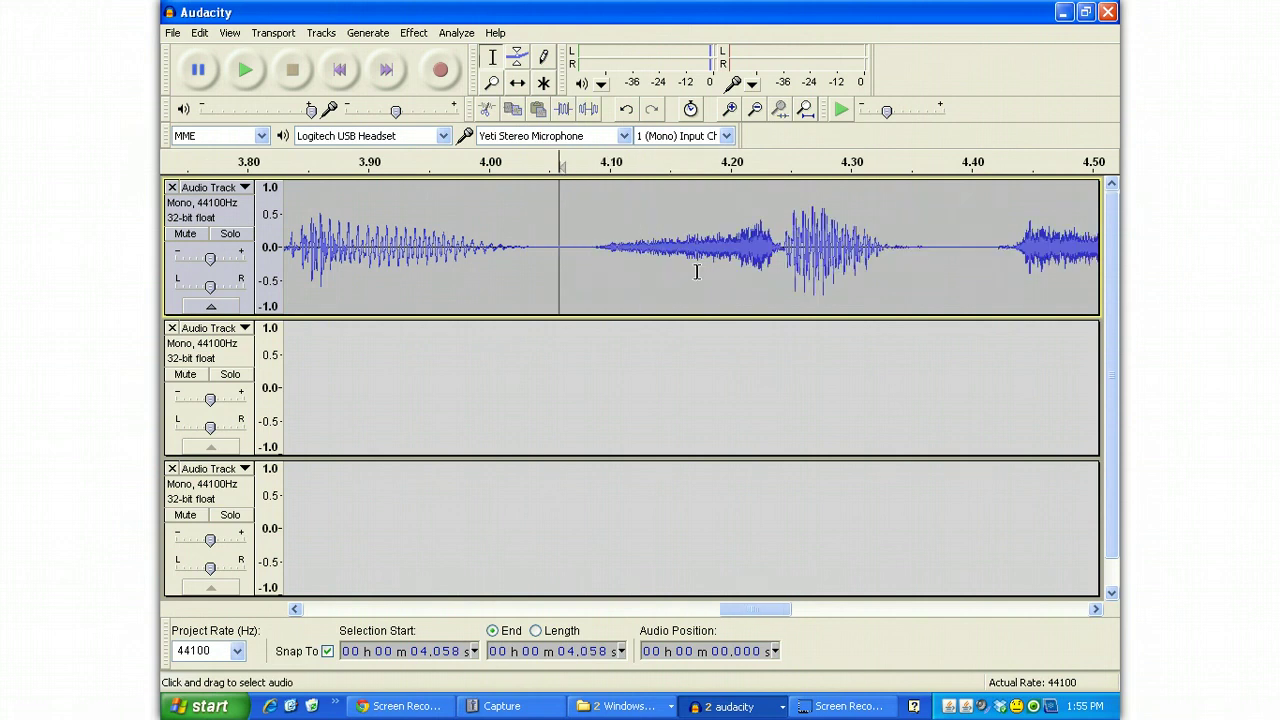
pyautogui.moveTo(546, 263); pyautogui.dragTo(585, 263)
pyautogui.press('Delete')
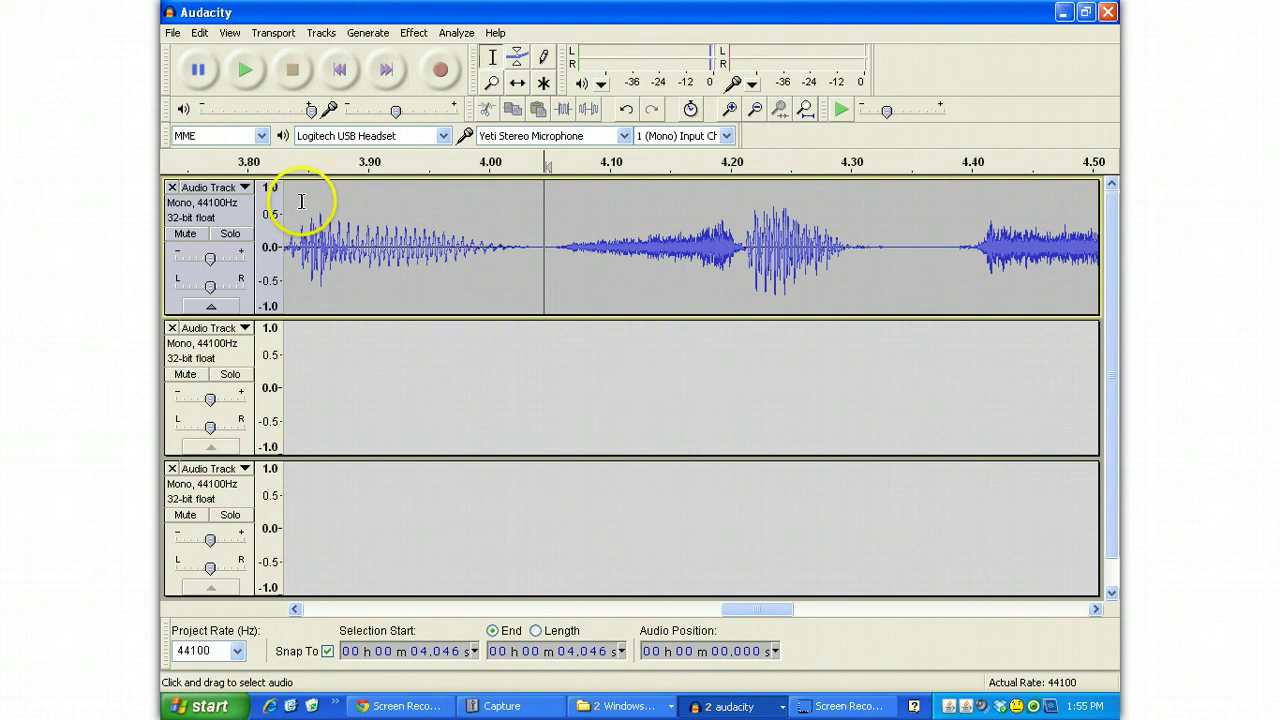
pyautogui.hotkey('ctrl', 'f')
pyautogui.click(1053, 250)
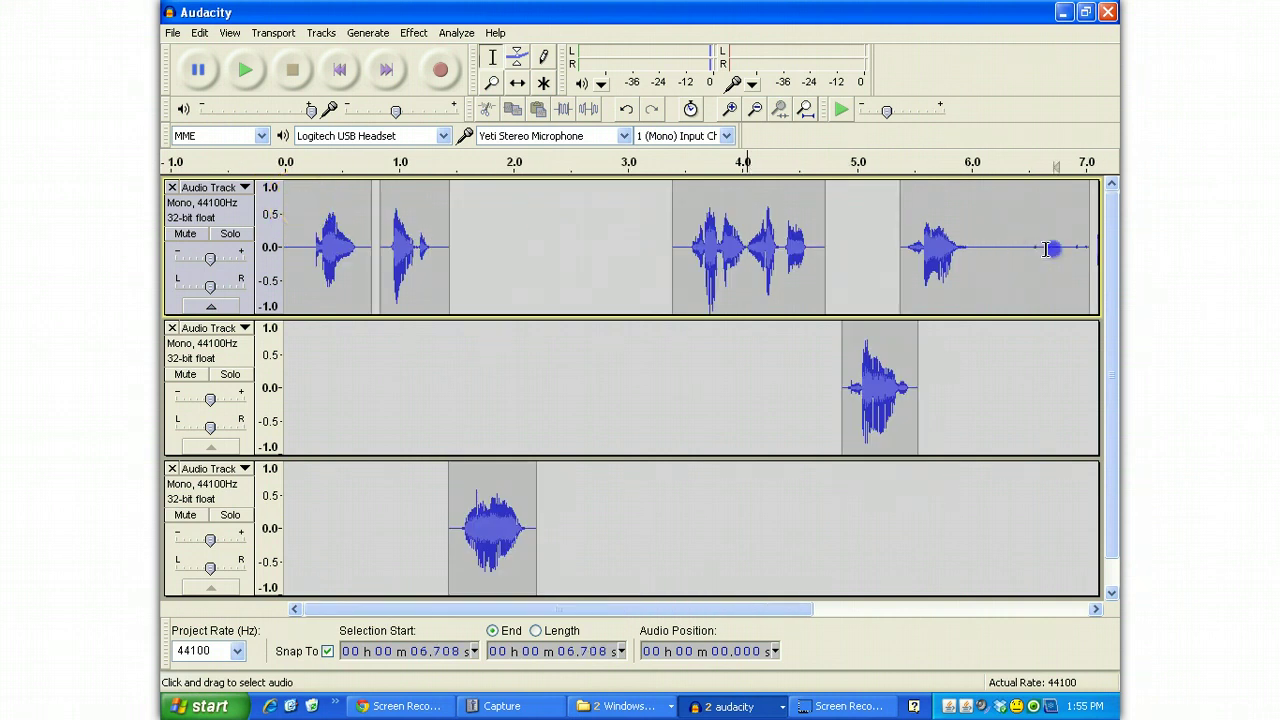
# Step: Restore the trimmed audio, then split the word at 4.106–4.818 s onto a new fourth track
pyautogui.click(748, 265)
pyautogui.hotkey('ctrl', 'v')
pyautogui.click(790, 285)
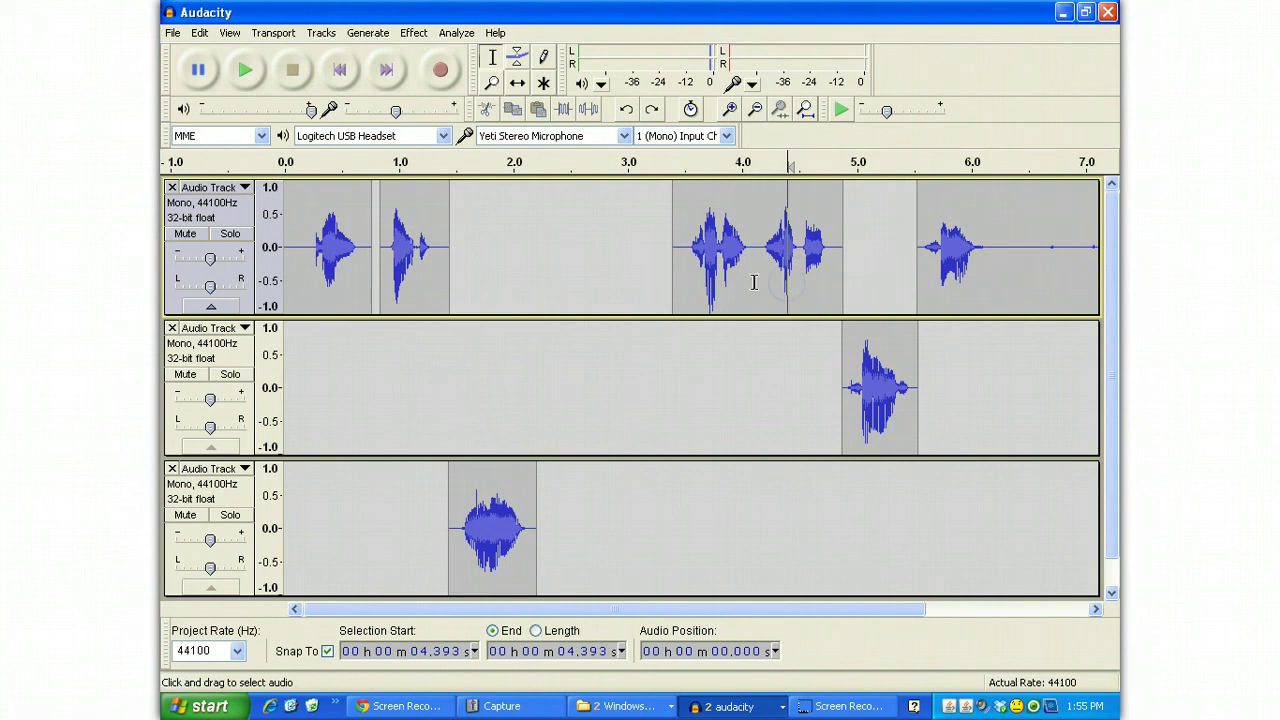
pyautogui.moveTo(754, 283); pyautogui.dragTo(838, 287)
pyautogui.click(246, 70)
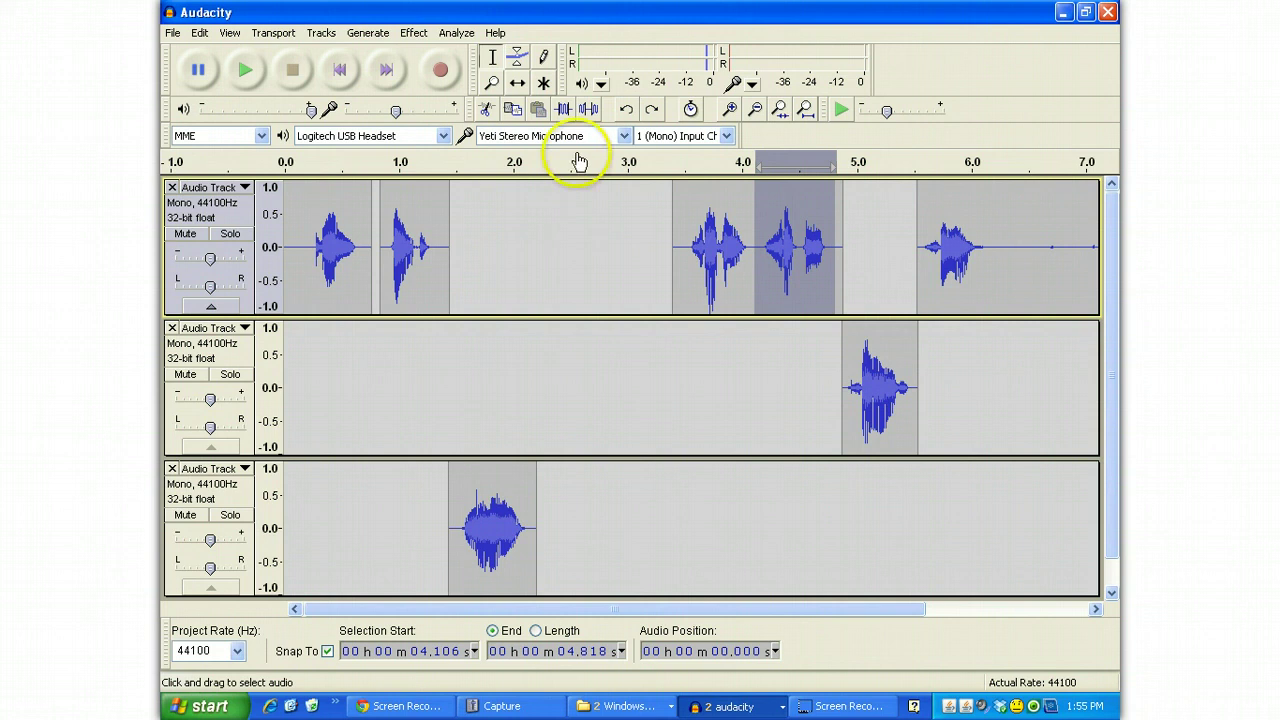
pyautogui.hotkey('ctrl', 'alt', 'i')
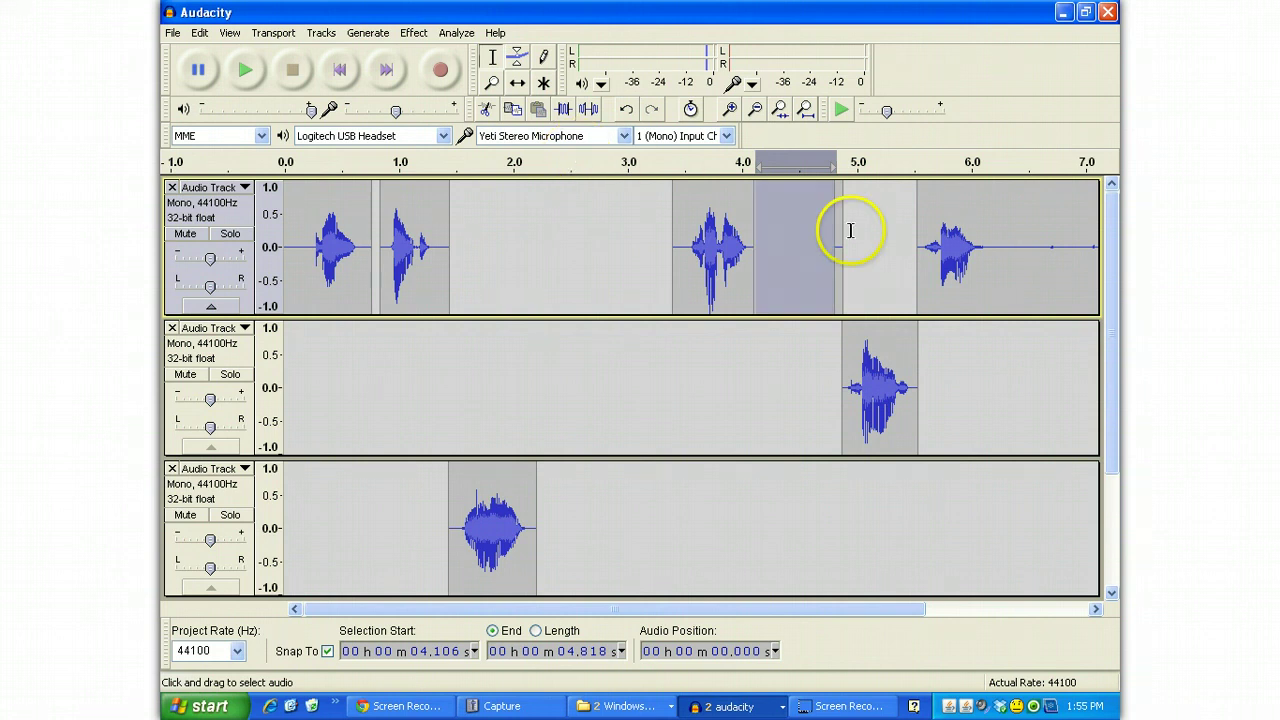
# Step: Fit all four tracks in the window
pyautogui.moveTo(1108, 423); pyautogui.dragTo(1094, 397)
pyautogui.scroll(-1, 625, 400)
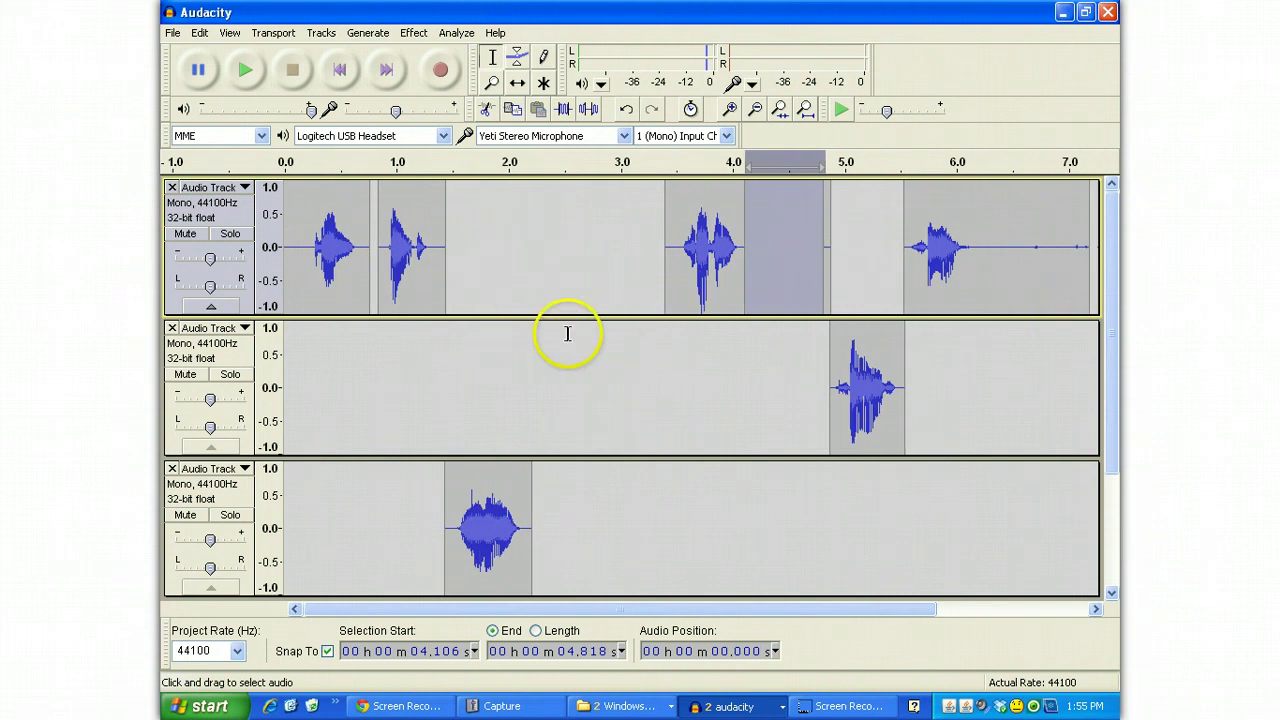
pyautogui.hotkey('ctrl', 'shift', 'f')
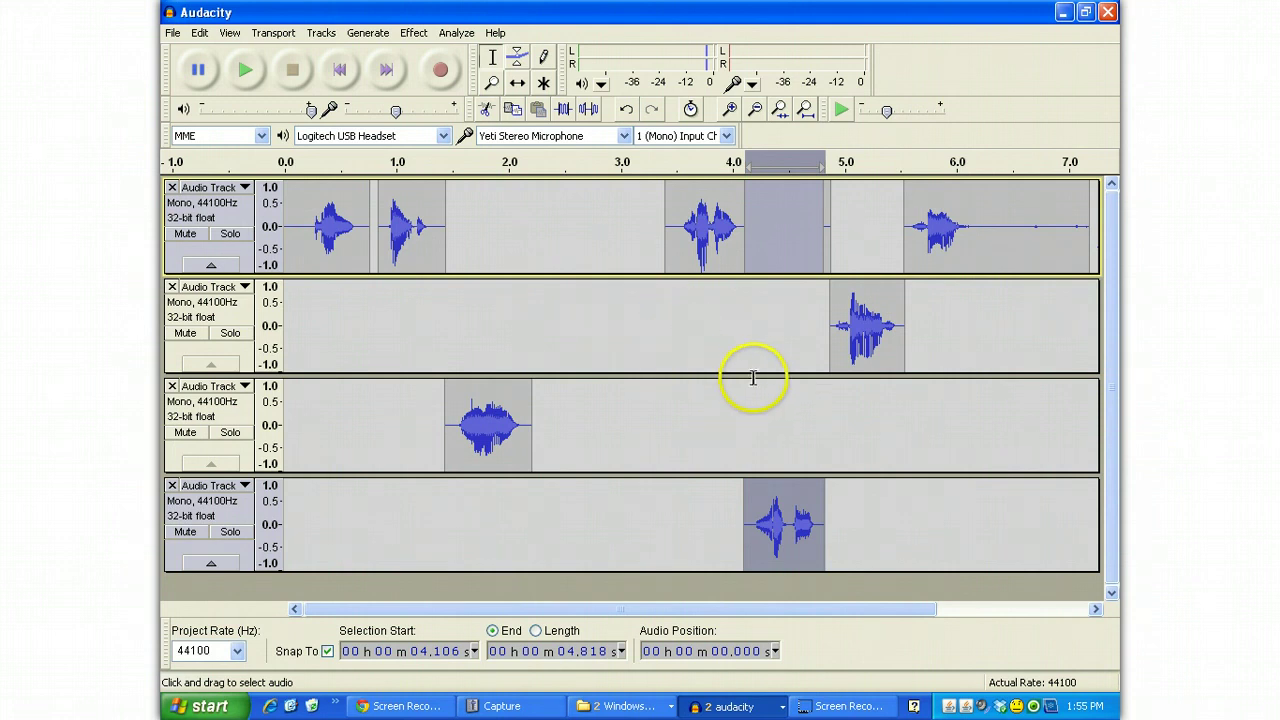
# Step: Make the second, third and fourth tracks shorter
pyautogui.moveTo(755, 374); pyautogui.dragTo(751, 343)
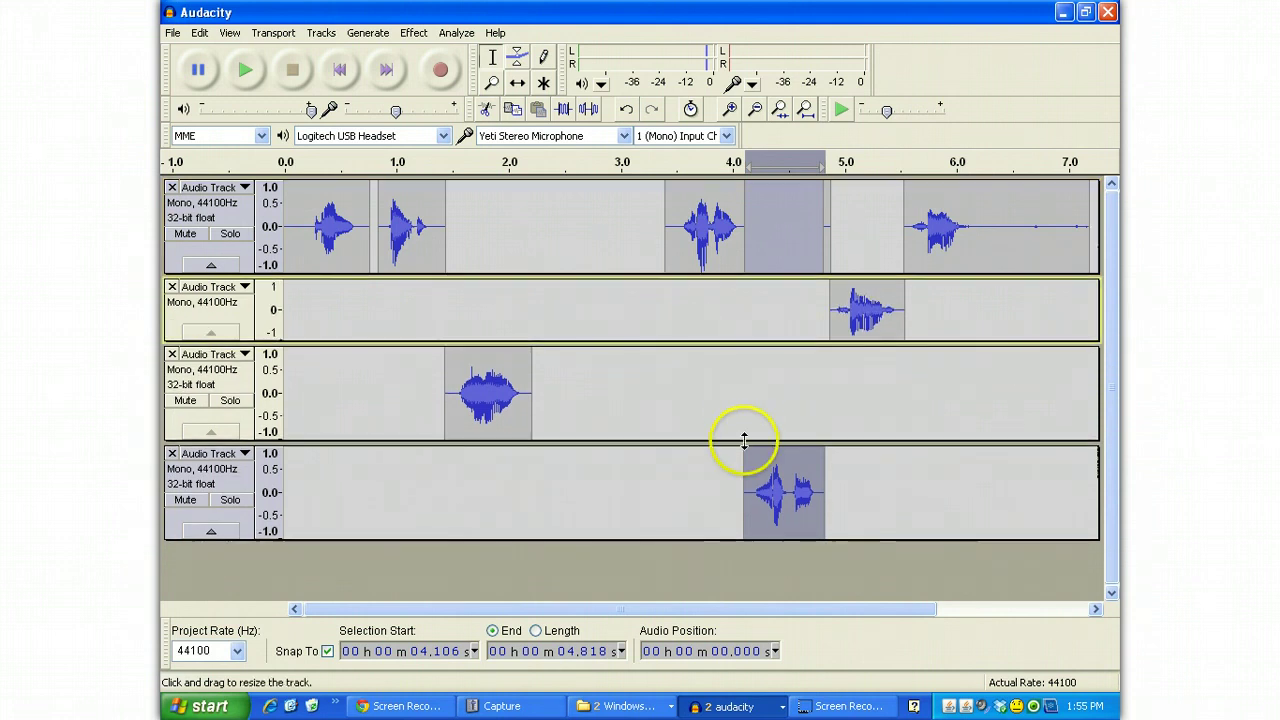
pyautogui.moveTo(743, 440); pyautogui.dragTo(744, 423)
pyautogui.moveTo(730, 521); pyautogui.dragTo(728, 497)
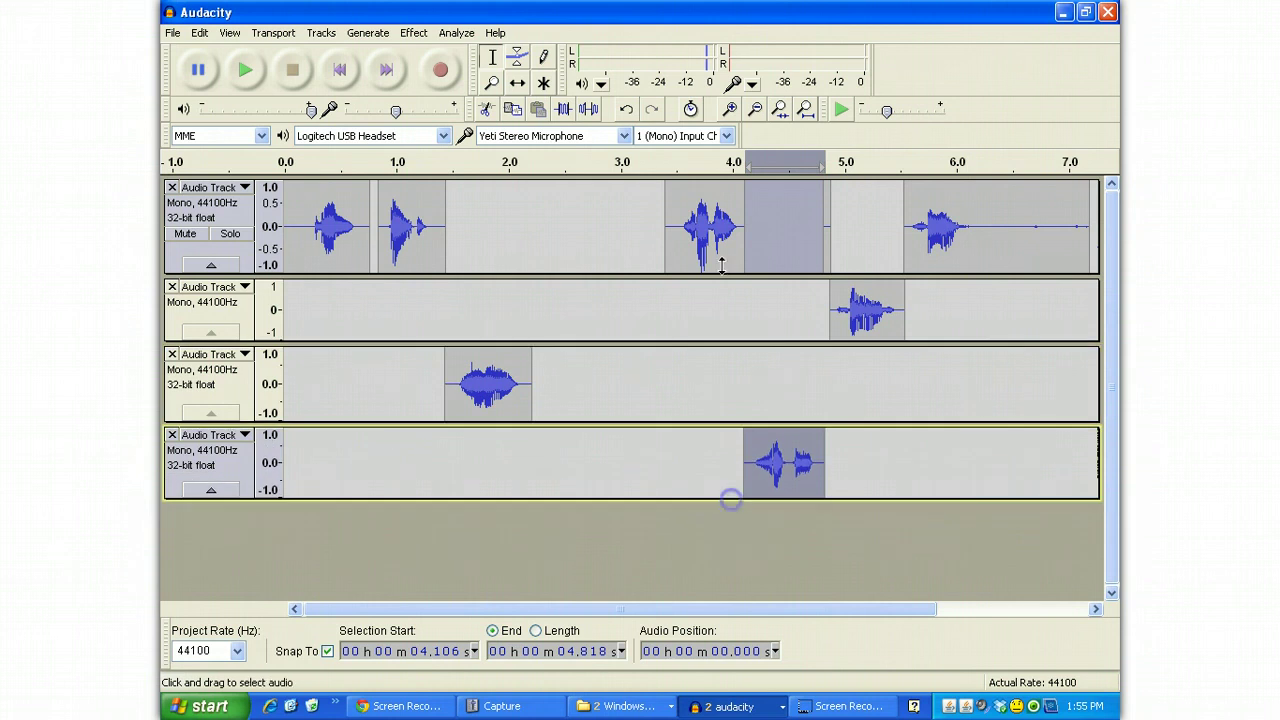
# Step: Delete the short silence after 4.7 s in track 1 and slide its second clip against the first
pyautogui.click(618, 214)
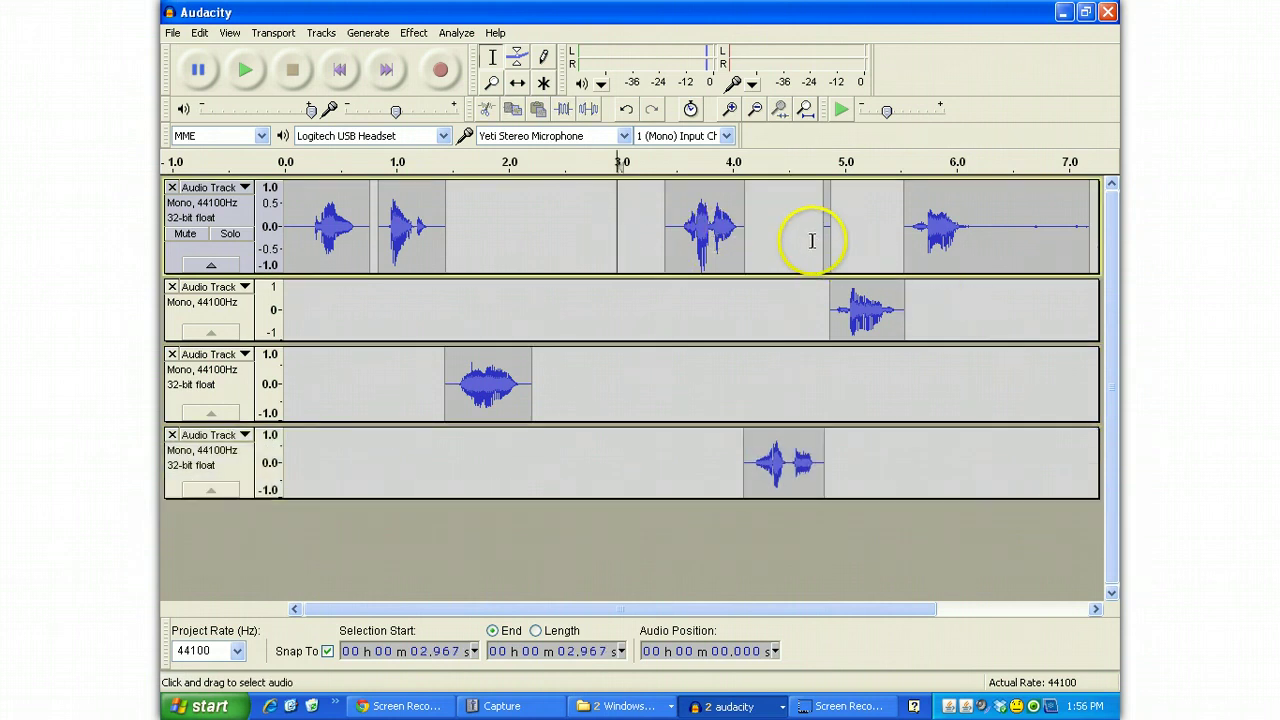
pyautogui.moveTo(812, 240); pyautogui.dragTo(848, 236)
pyautogui.press('Delete')
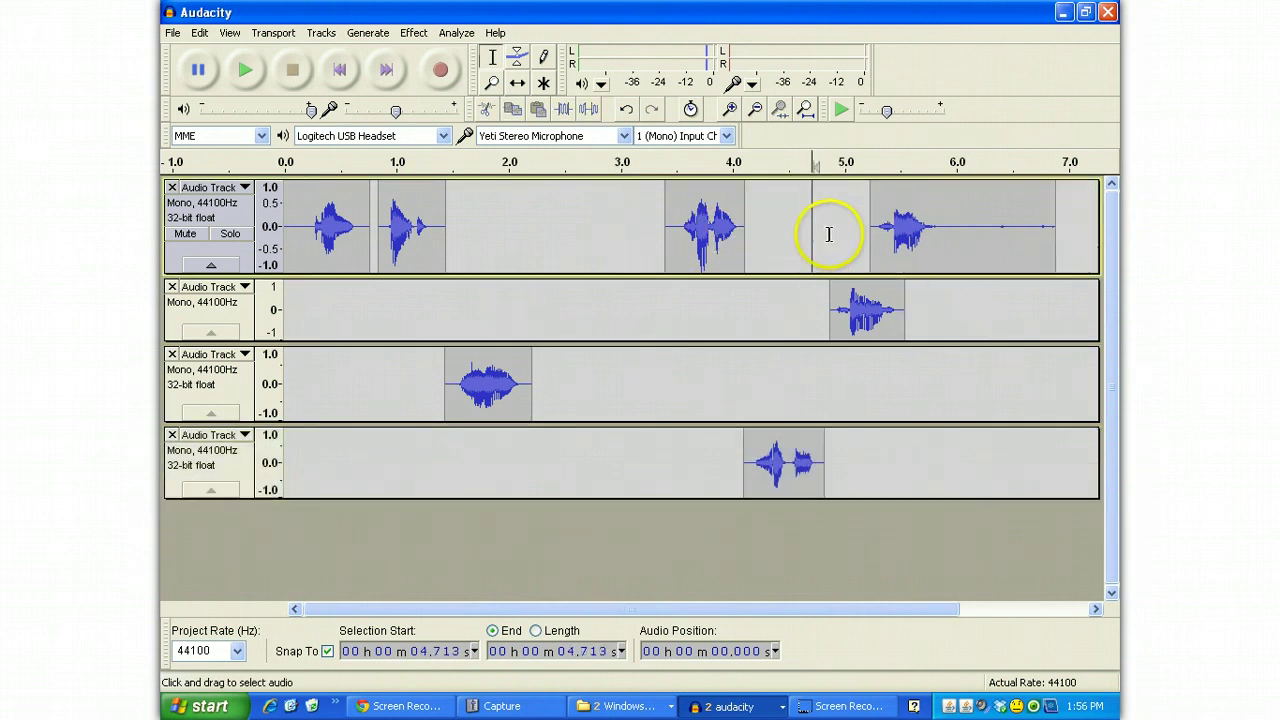
pyautogui.click(517, 83)
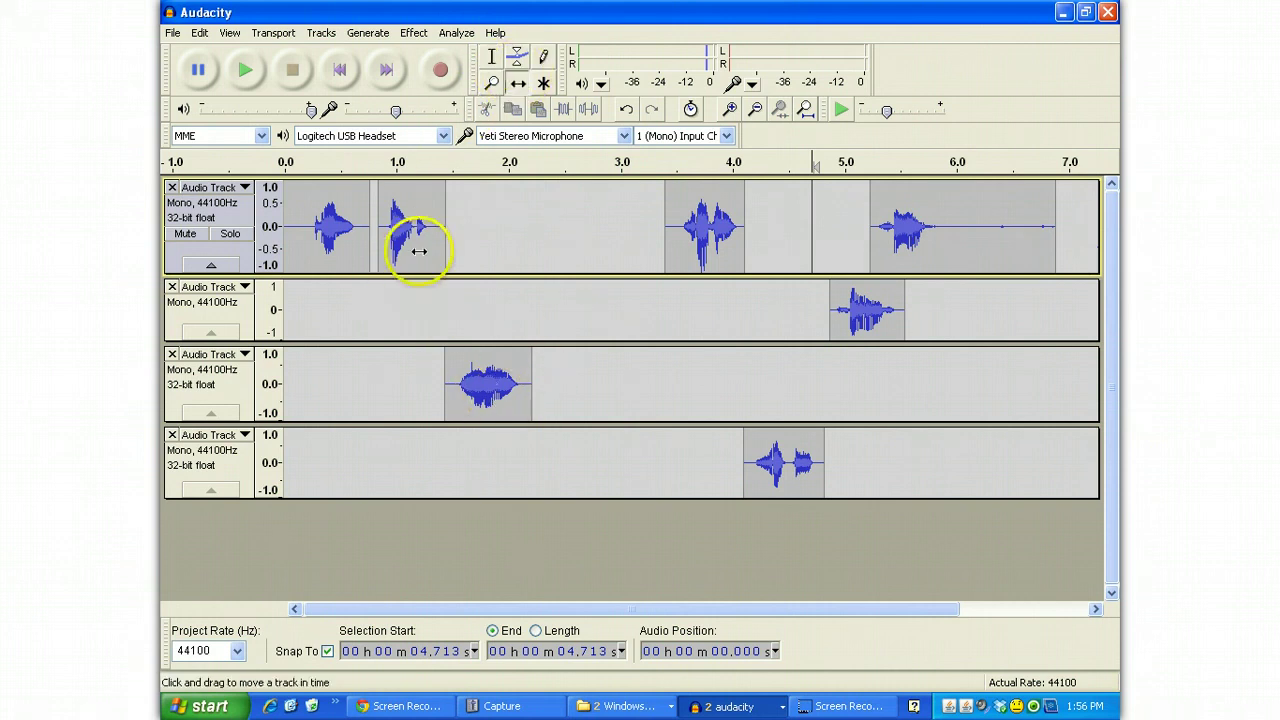
pyautogui.moveTo(420, 251); pyautogui.dragTo(409, 250)
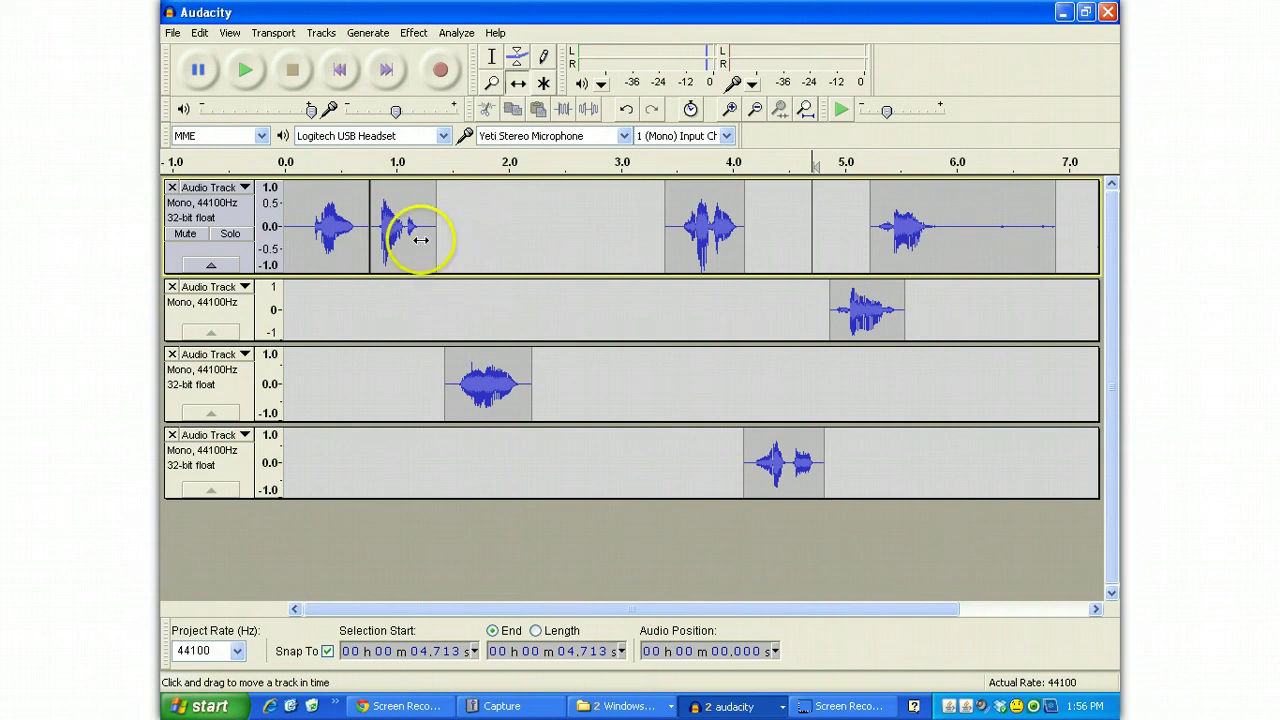
# Step: Split the first track's second clip onto a new track and move it to second position
pyautogui.click(493, 58)
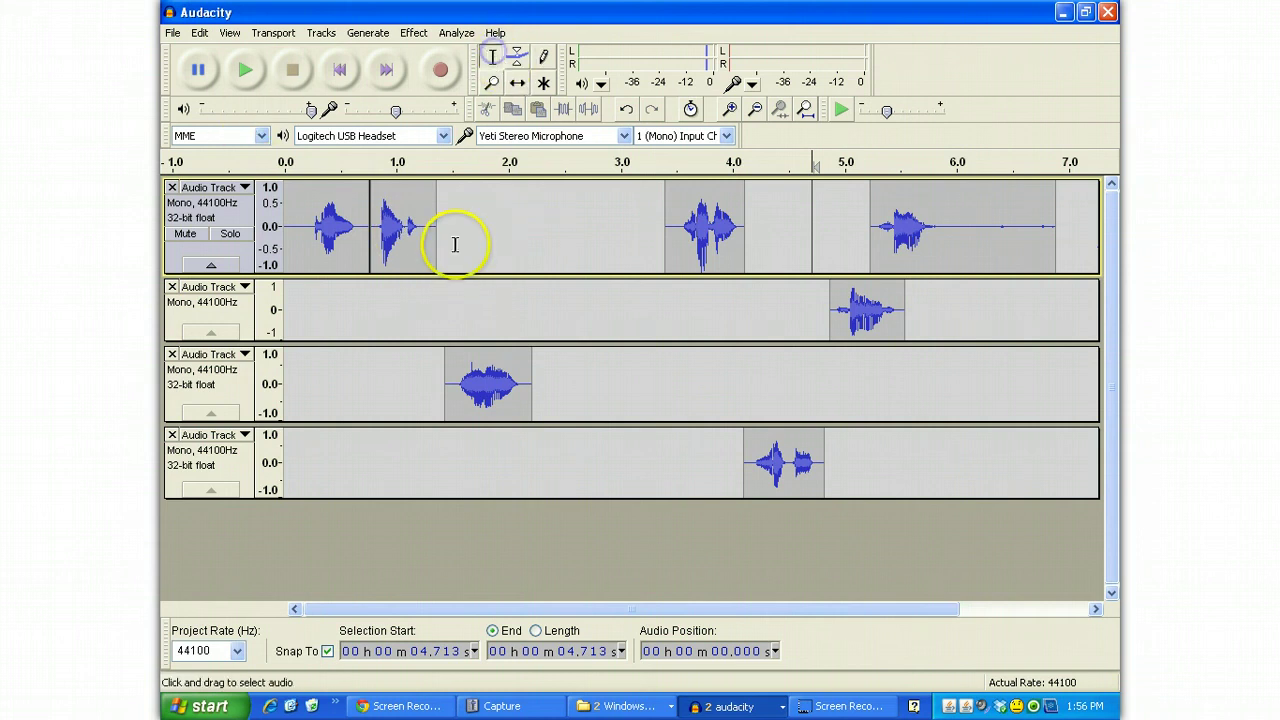
pyautogui.moveTo(455, 243); pyautogui.dragTo(381, 242)
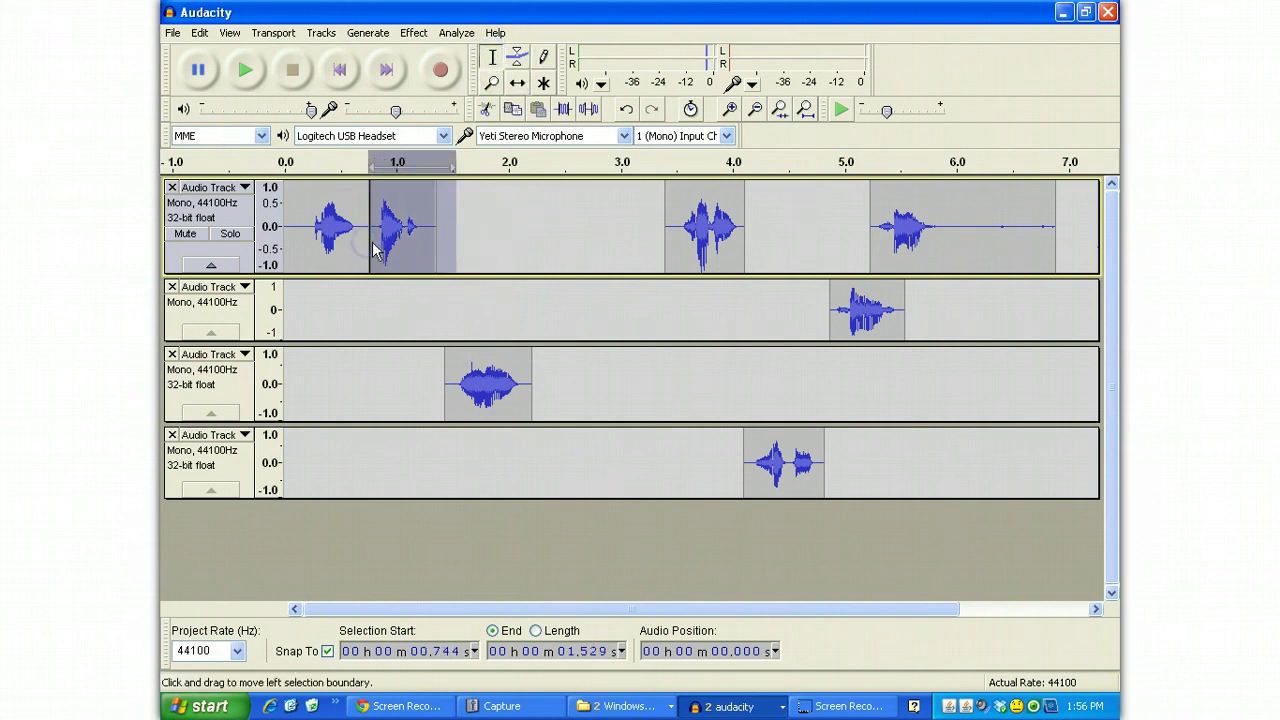
pyautogui.click(377, 235)
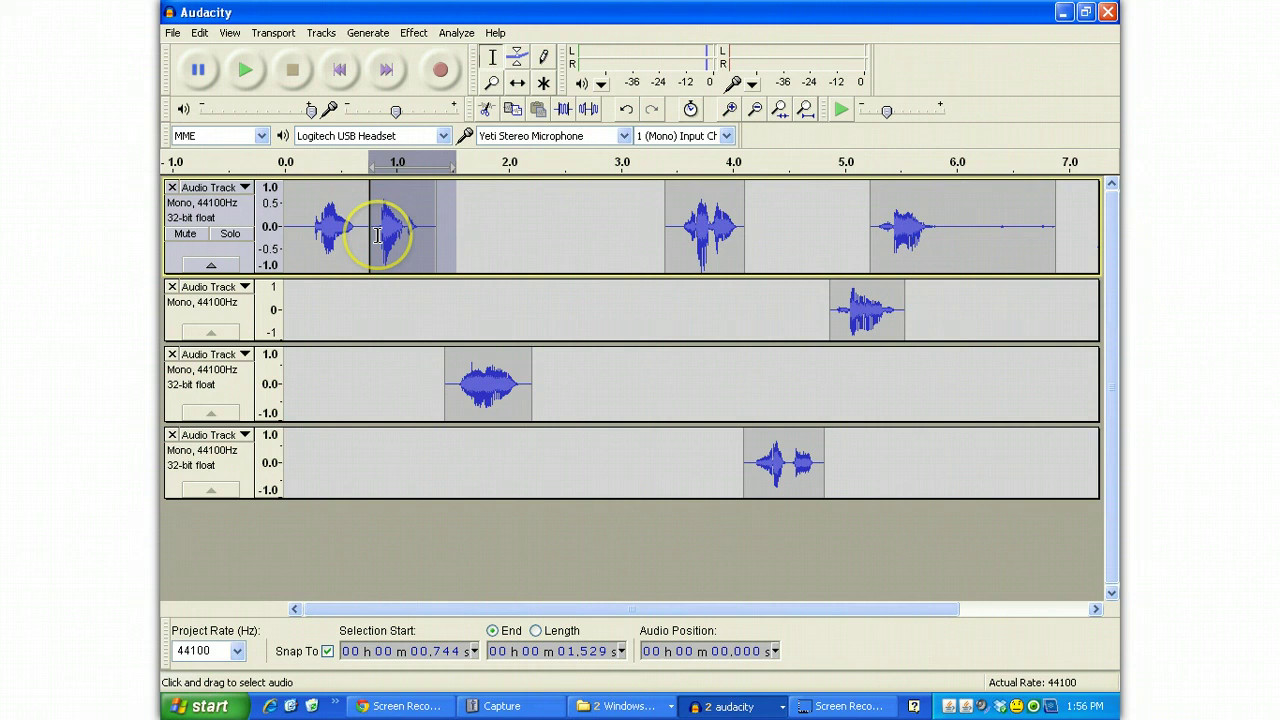
pyautogui.hotkey('ctrl', 'alt', 'i')
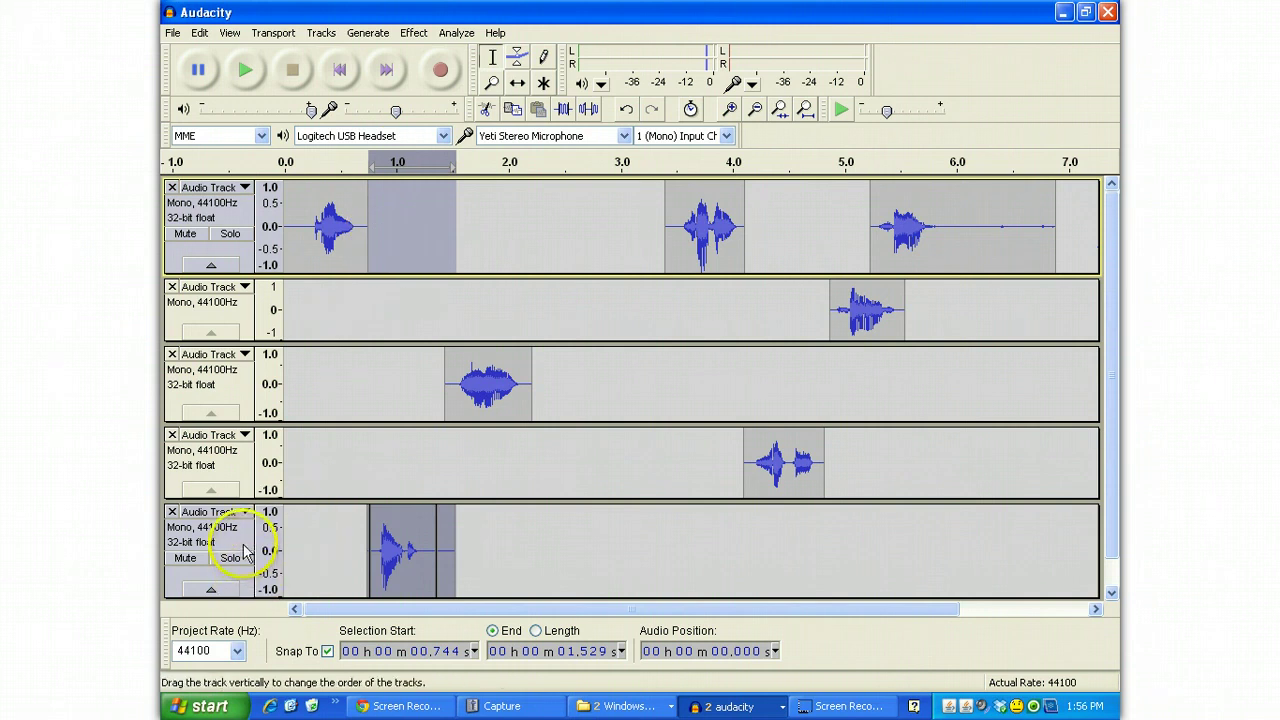
pyautogui.moveTo(243, 553); pyautogui.dragTo(265, 305)
# Step: Slide the second track's clip later to start around 2.4 seconds
pyautogui.click(552, 309)
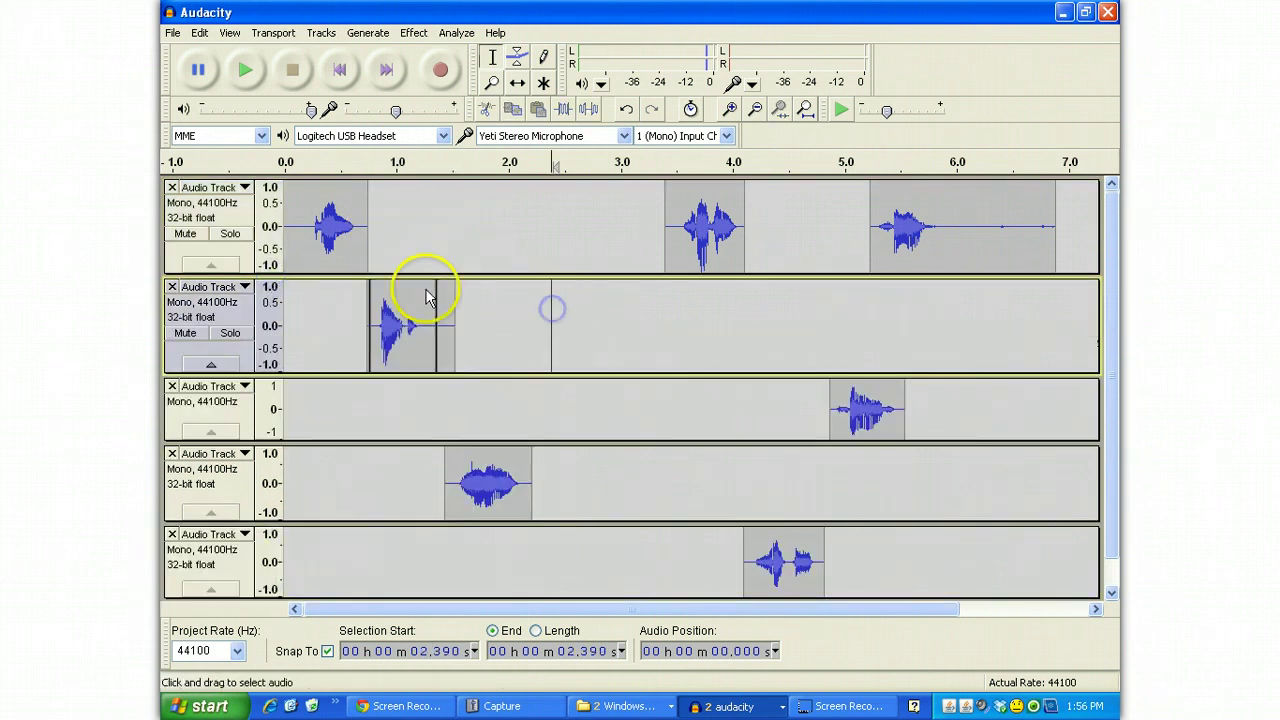
pyautogui.click(517, 82)
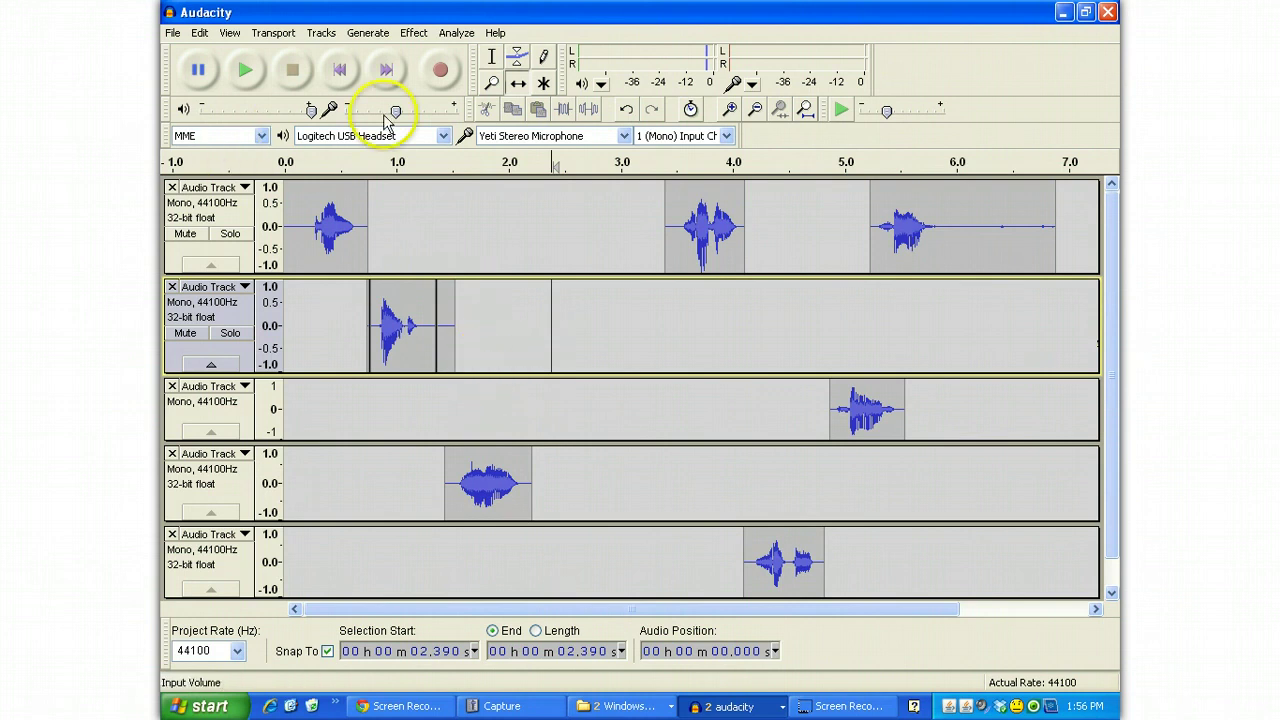
pyautogui.click(492, 57)
pyautogui.click(486, 344)
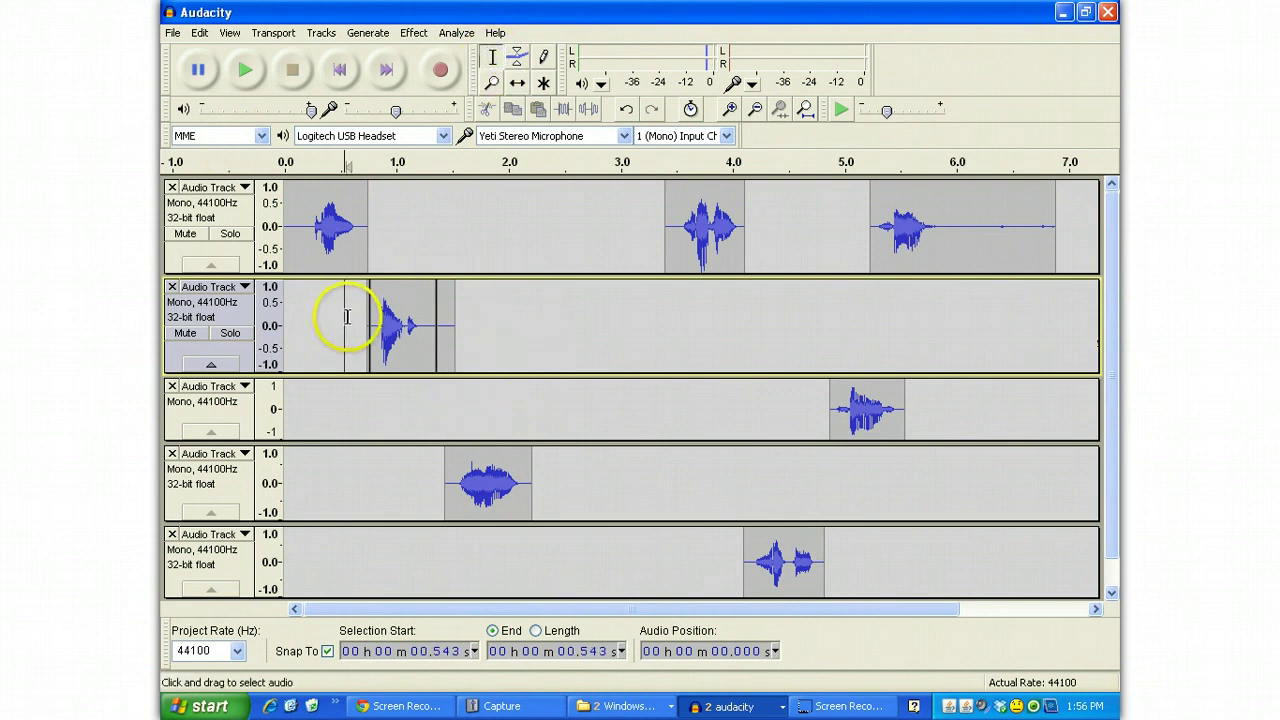
pyautogui.click(427, 323)
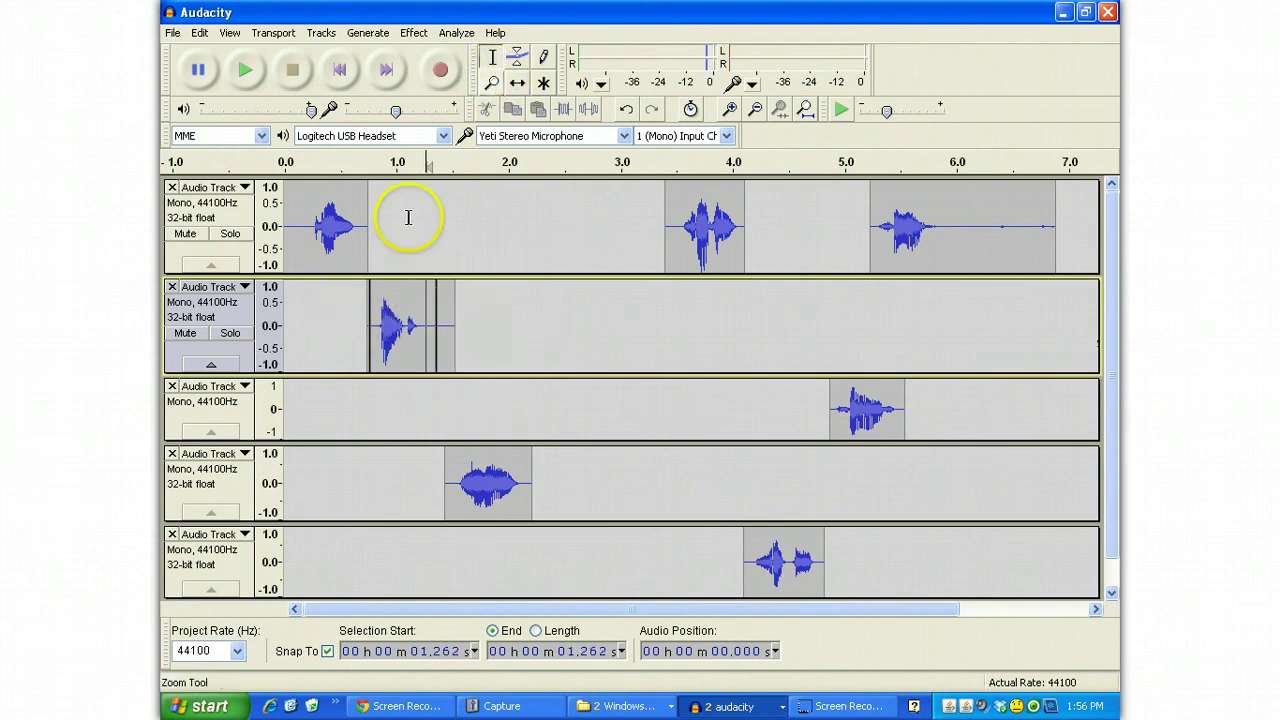
pyautogui.click(517, 82)
pyautogui.moveTo(396, 350); pyautogui.dragTo(578, 348)
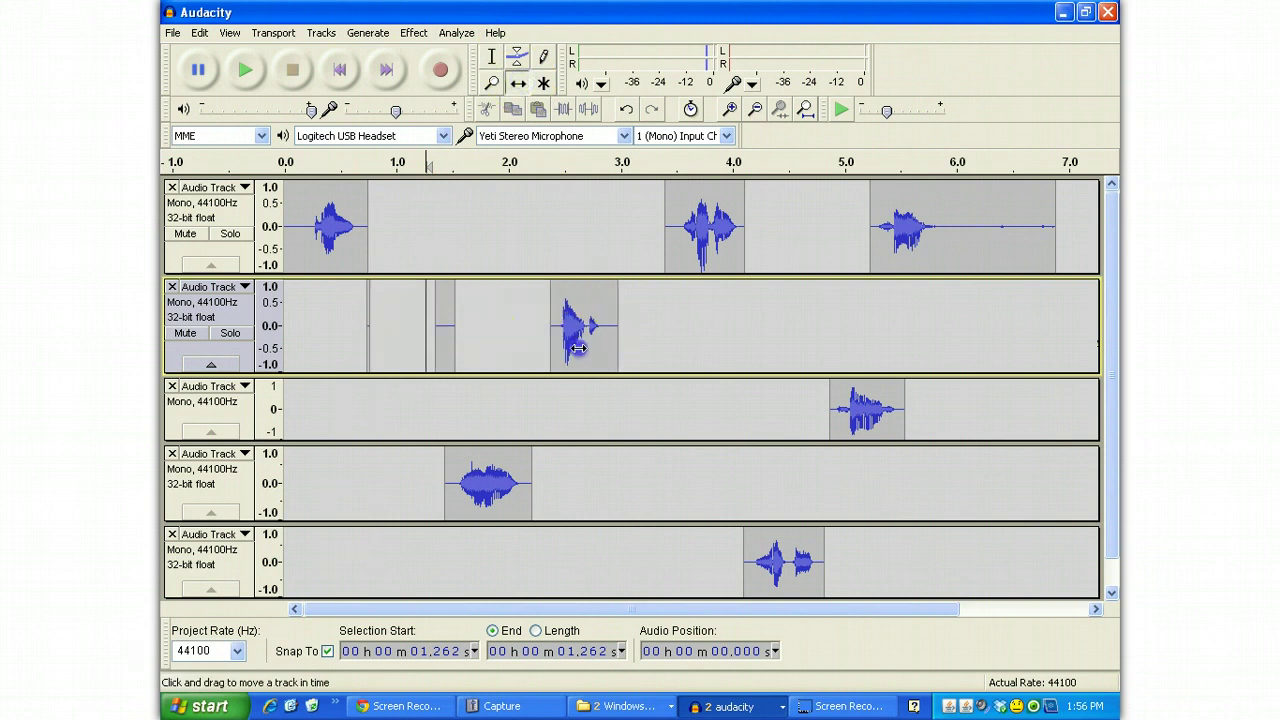
pyautogui.click(492, 57)
# Step: Delete the silence before the second track's clip, then nudge the clip slightly later
pyautogui.moveTo(504, 338); pyautogui.dragTo(300, 328)
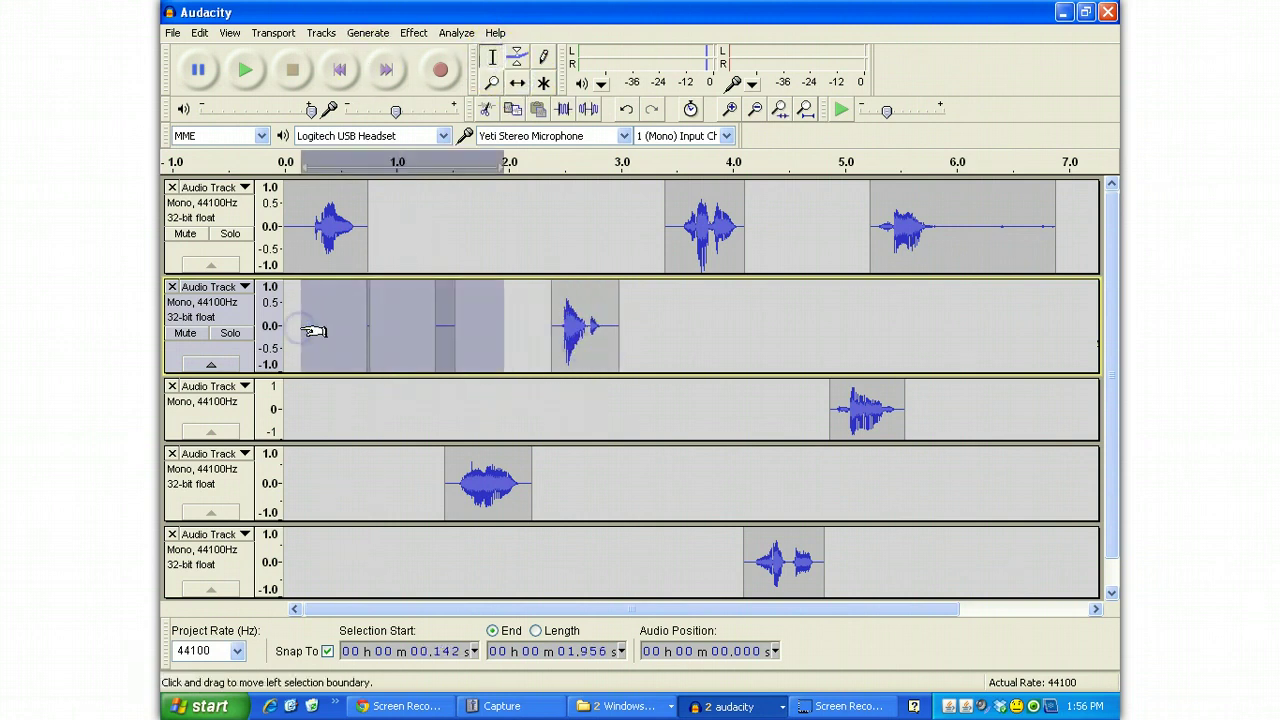
pyautogui.press('Delete')
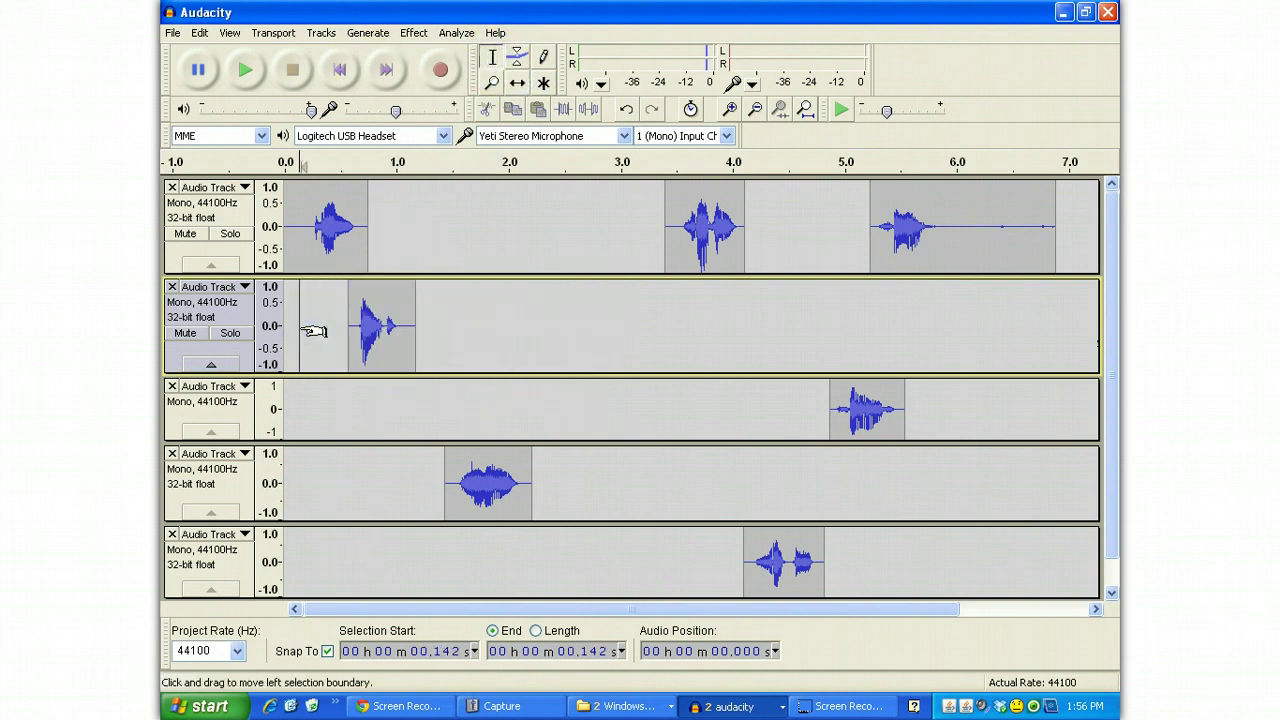
pyautogui.click(517, 82)
pyautogui.moveTo(398, 336); pyautogui.dragTo(394, 337)
# Step: Slide the fourth track's clip to about 0.9 s and move that track above the third
pyautogui.moveTo(492, 483); pyautogui.dragTo(455, 475)
pyautogui.click(245, 497)
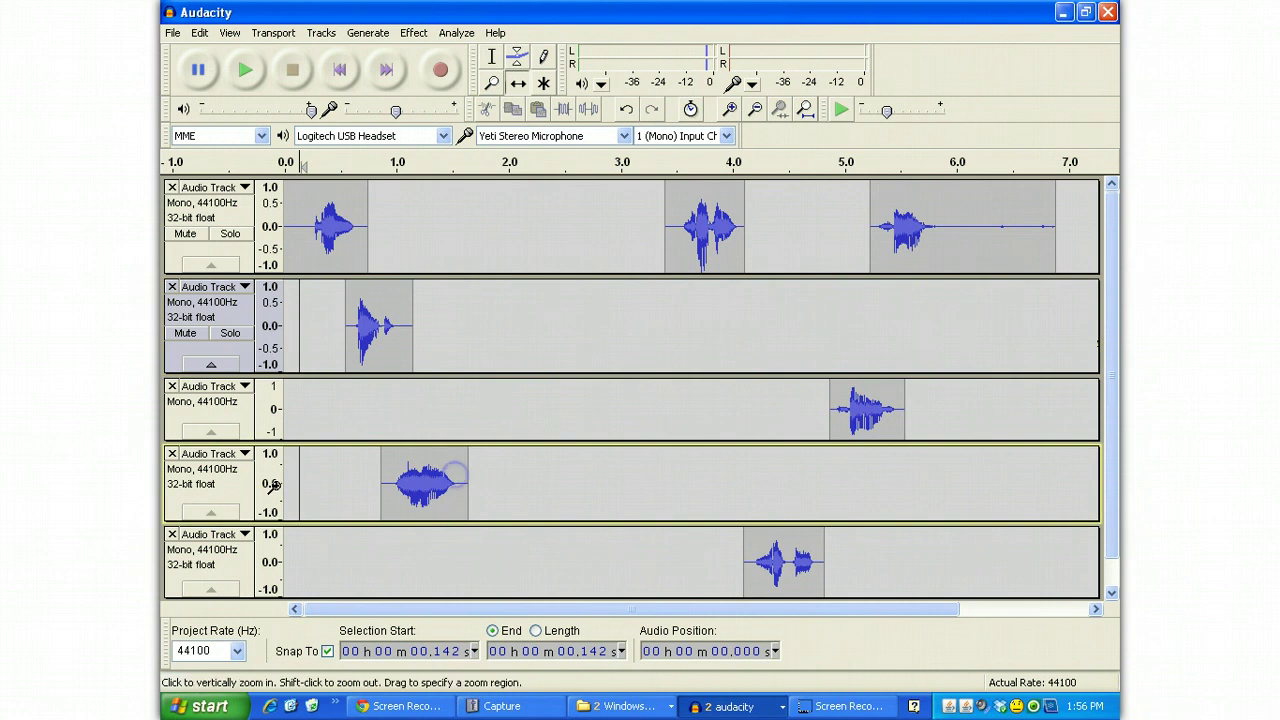
pyautogui.moveTo(253, 470); pyautogui.dragTo(242, 385)
pyautogui.click(570, 402)
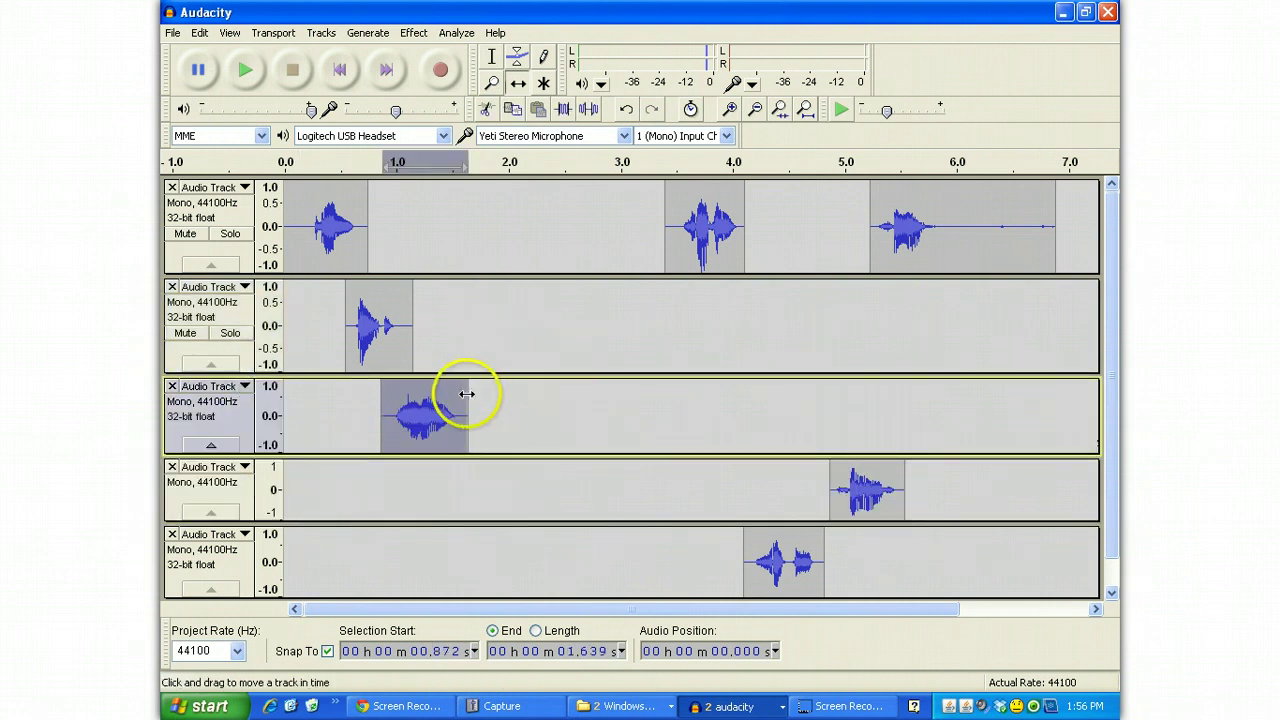
pyautogui.moveTo(467, 394); pyautogui.dragTo(455, 390)
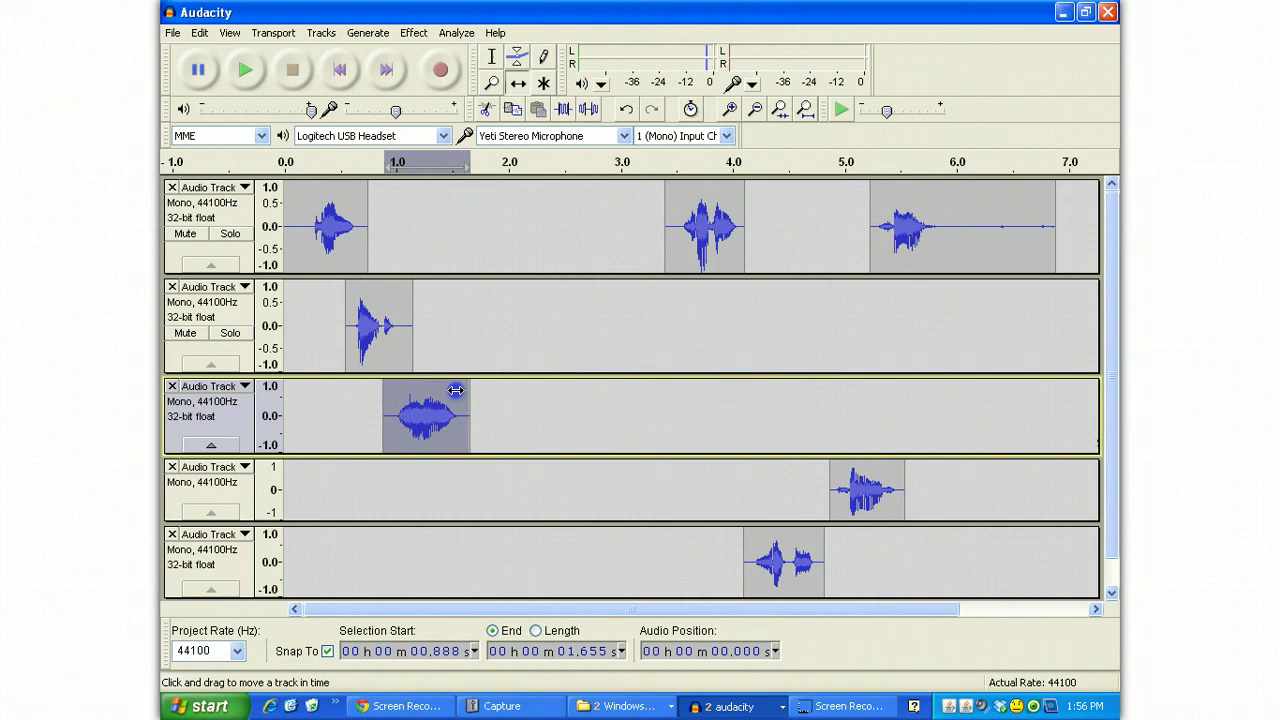
# Step: Pull the remaining clips earlier, to about 2.2 s, 2.8 s, 3.4 s and 3.9 s
pyautogui.moveTo(725, 252); pyautogui.dragTo(590, 256)
pyautogui.moveTo(808, 568); pyautogui.dragTo(674, 567)
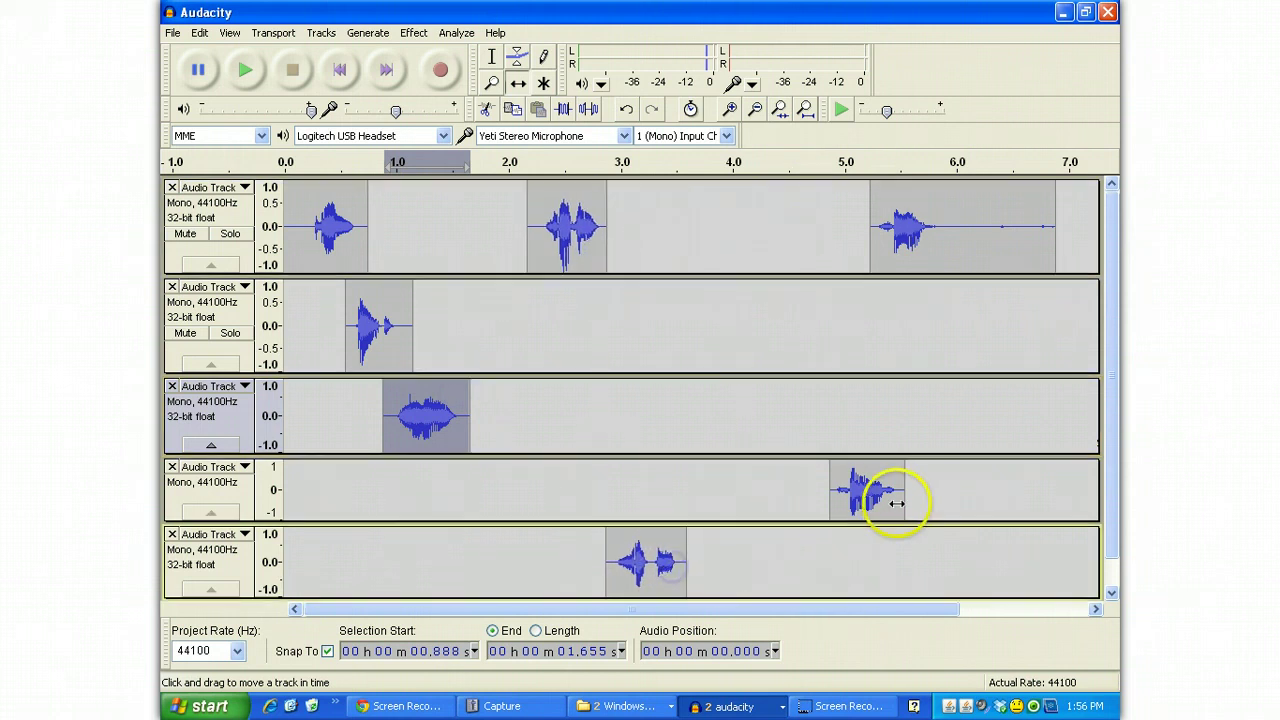
pyautogui.moveTo(886, 500); pyautogui.dragTo(732, 509)
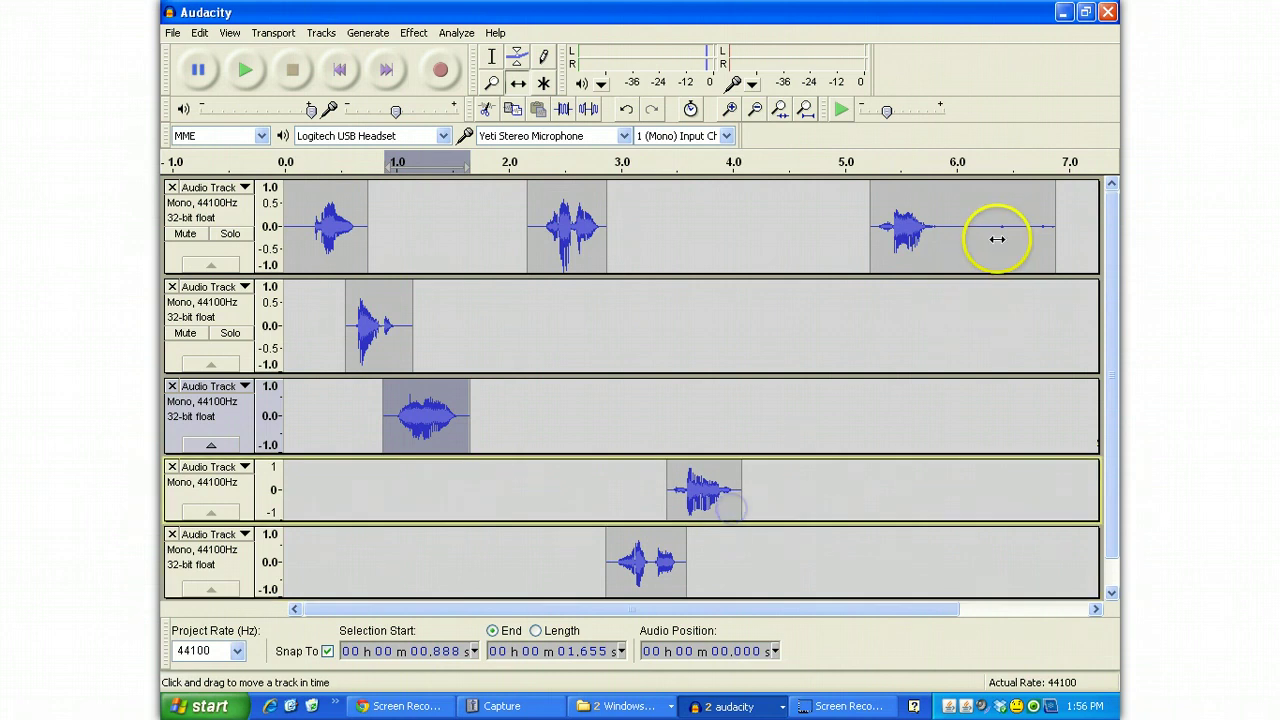
pyautogui.moveTo(994, 243); pyautogui.dragTo(851, 259)
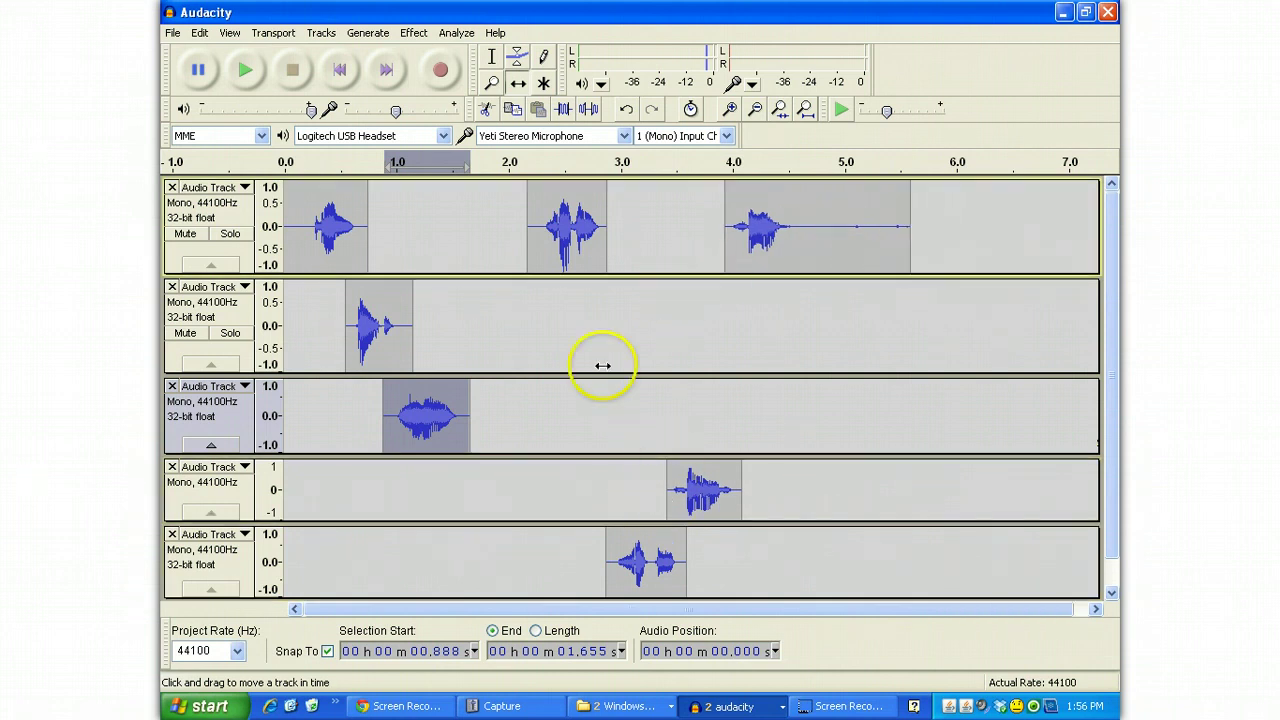
pyautogui.click(338, 69)
pyautogui.click(248, 70)
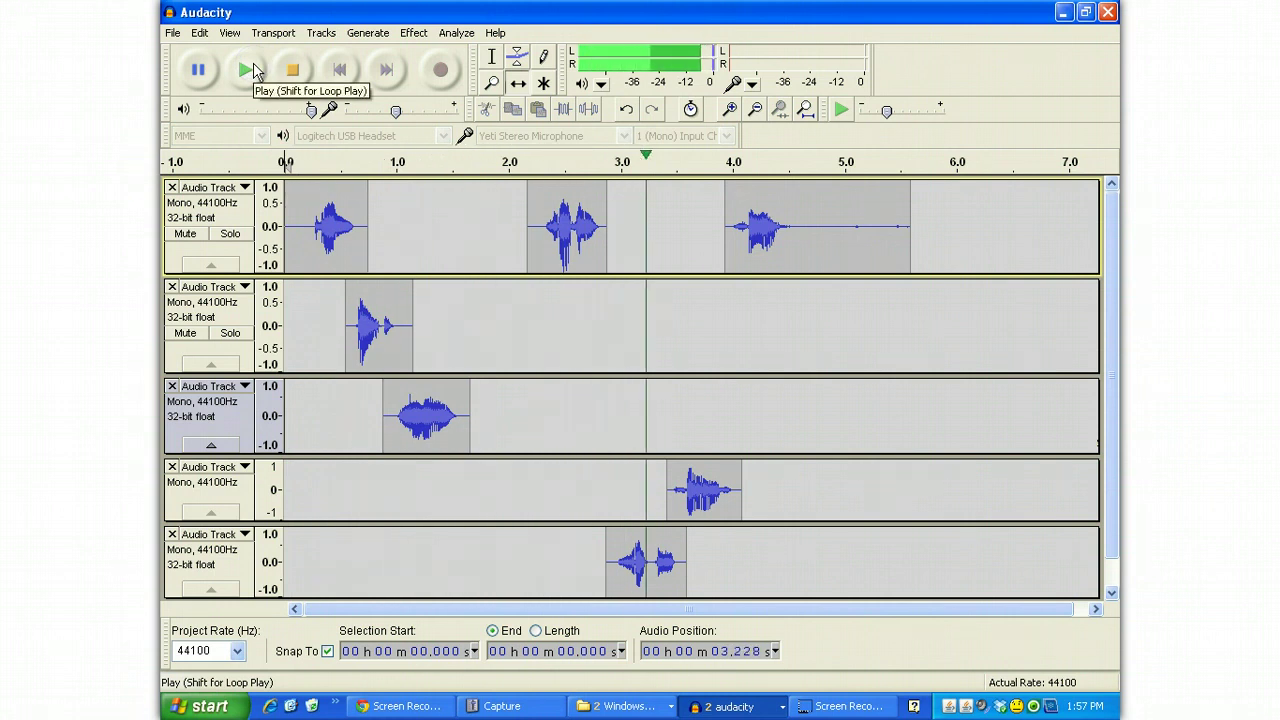
pyautogui.click(288, 69)
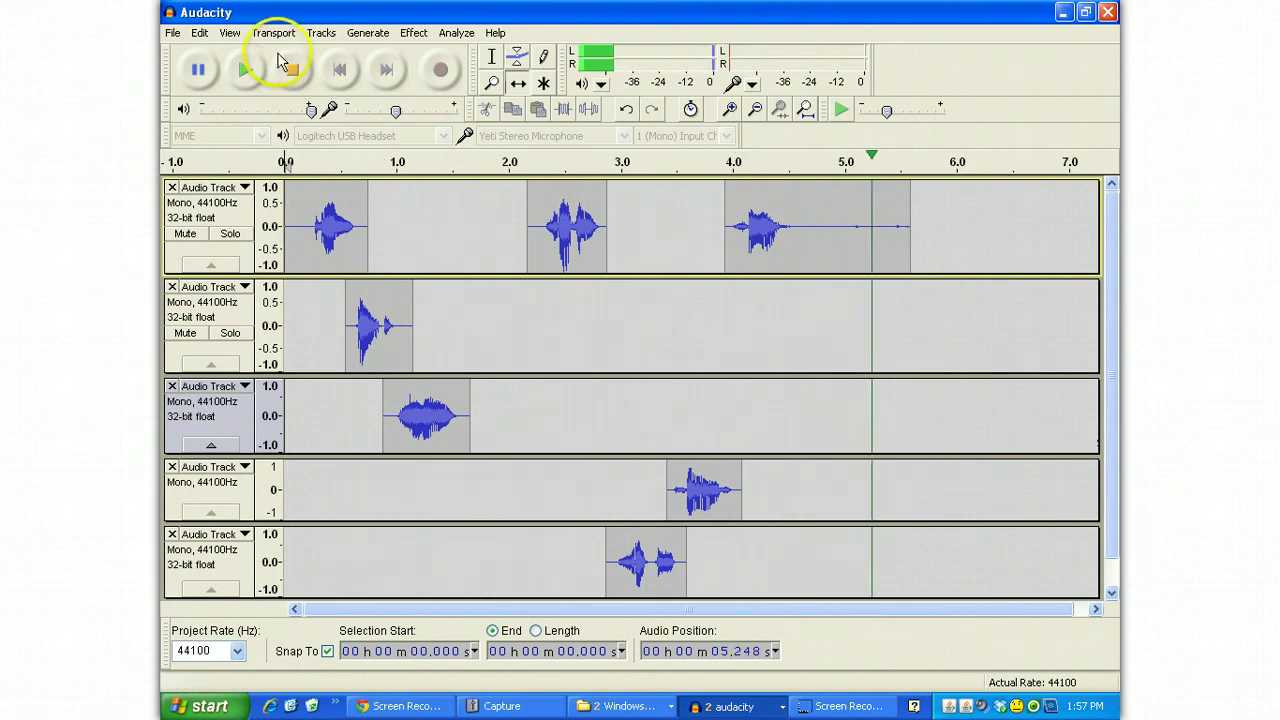